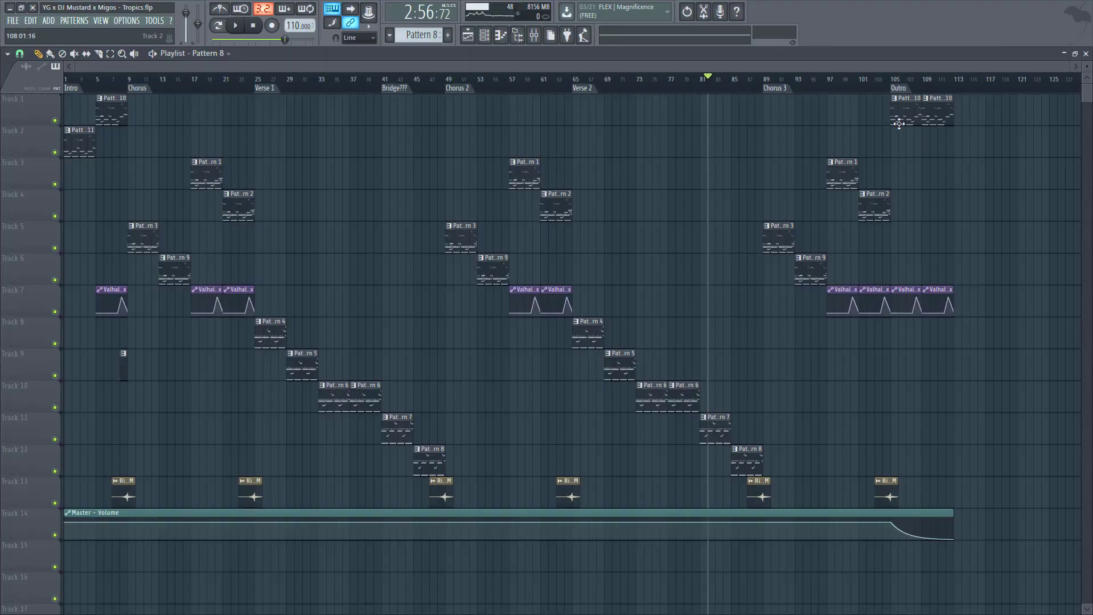
Scrub through the song from Intro to Outro, then set the song position back near bar 7.
left_click_drag(106, 90, 899, 136)
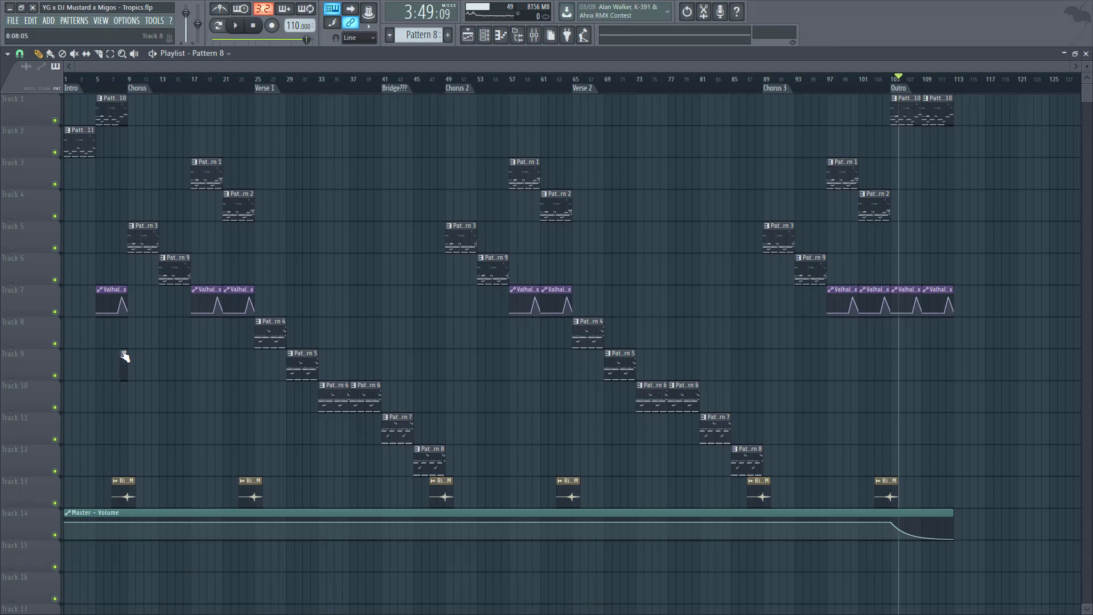
mouse_move(123, 84)
left_mouse_down()
mouse_move(112, 85)
mouse_move(122, 80)
left_mouse_up()
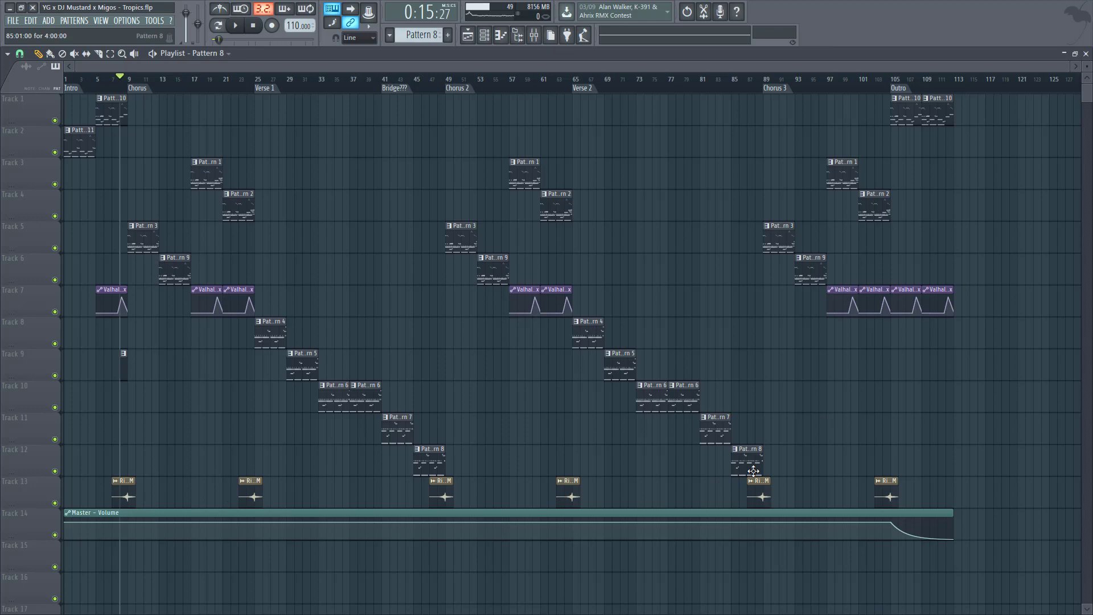
Browse the mixer inserts, view the Master track's effect chain, then close the mixer.
left_click(533, 35)
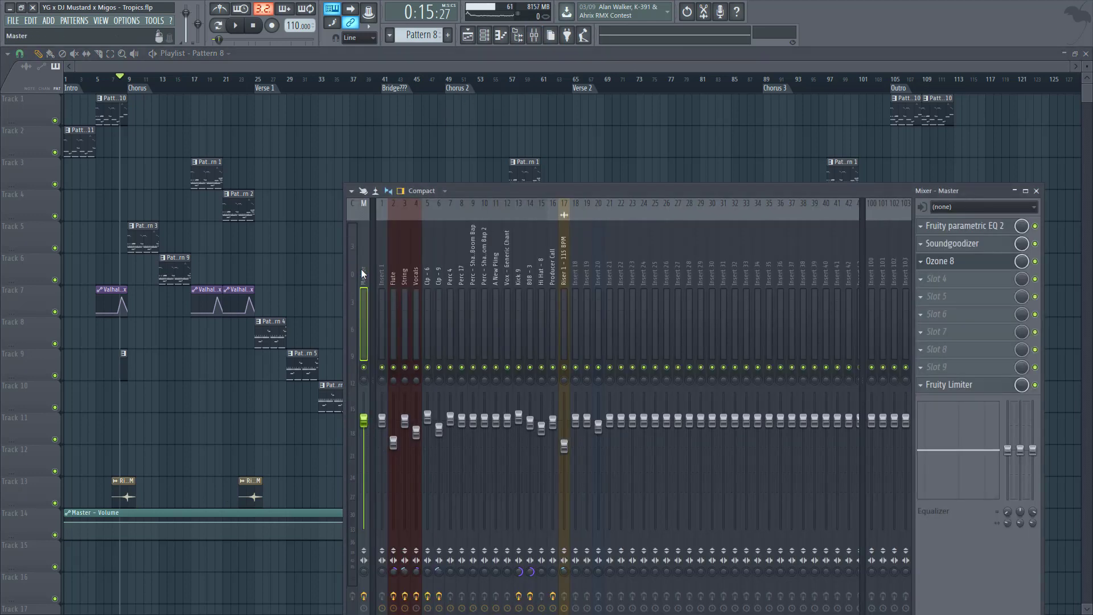
left_click_drag(654, 309, 346, 339)
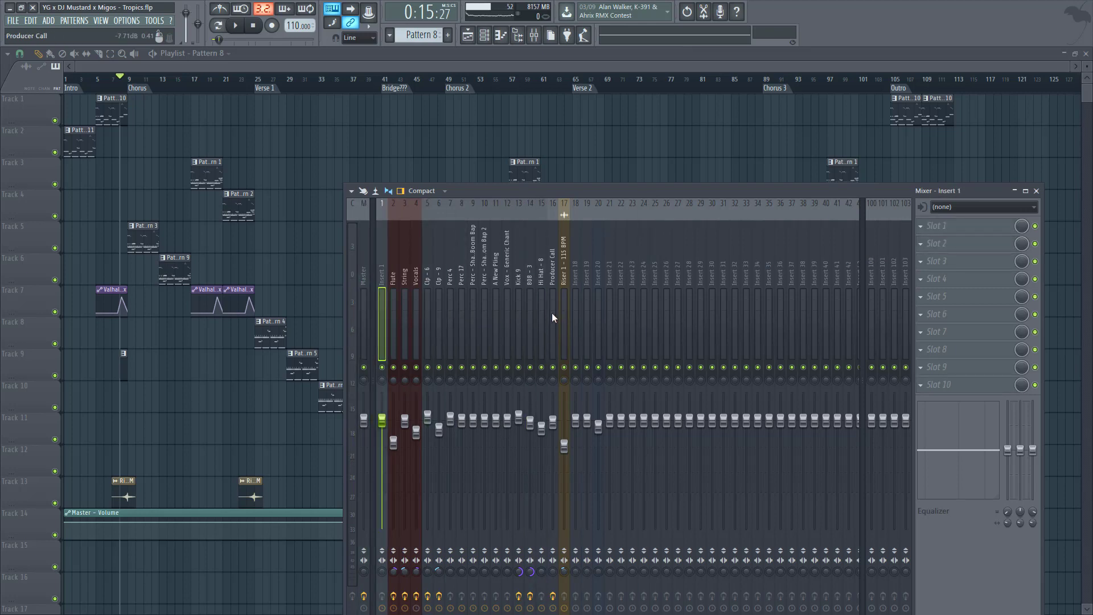
left_click(595, 303, "shift")
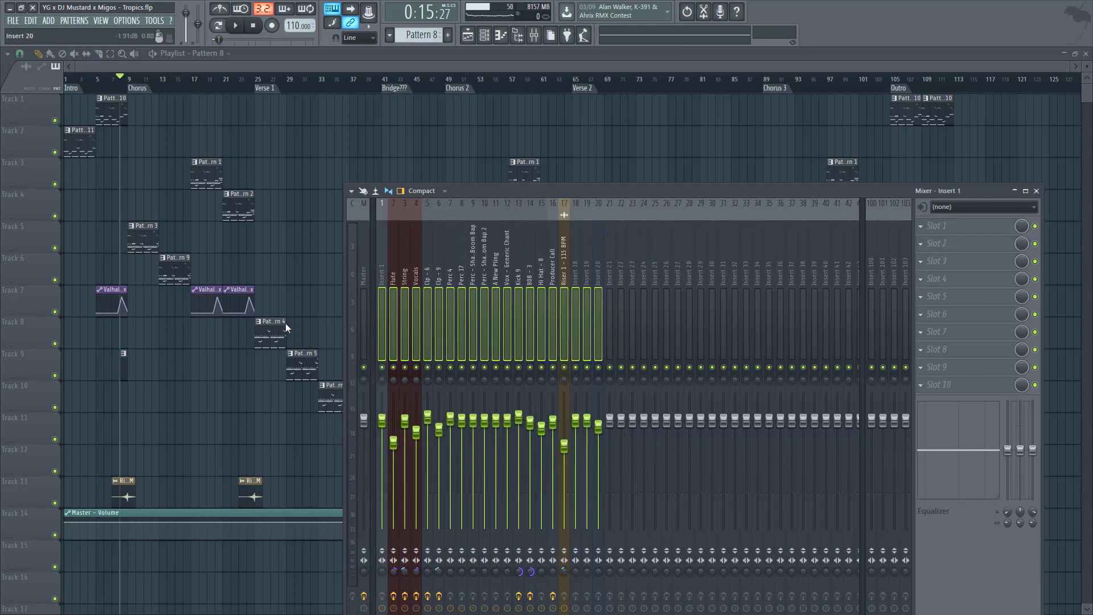
left_click(787, 278)
left_click(362, 273)
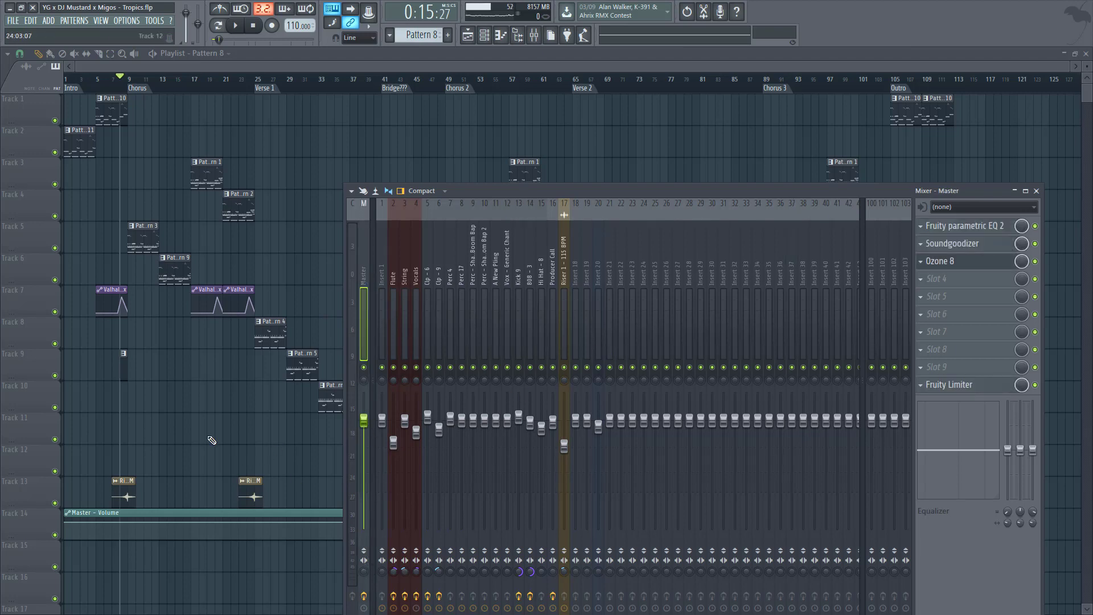
key("F9")
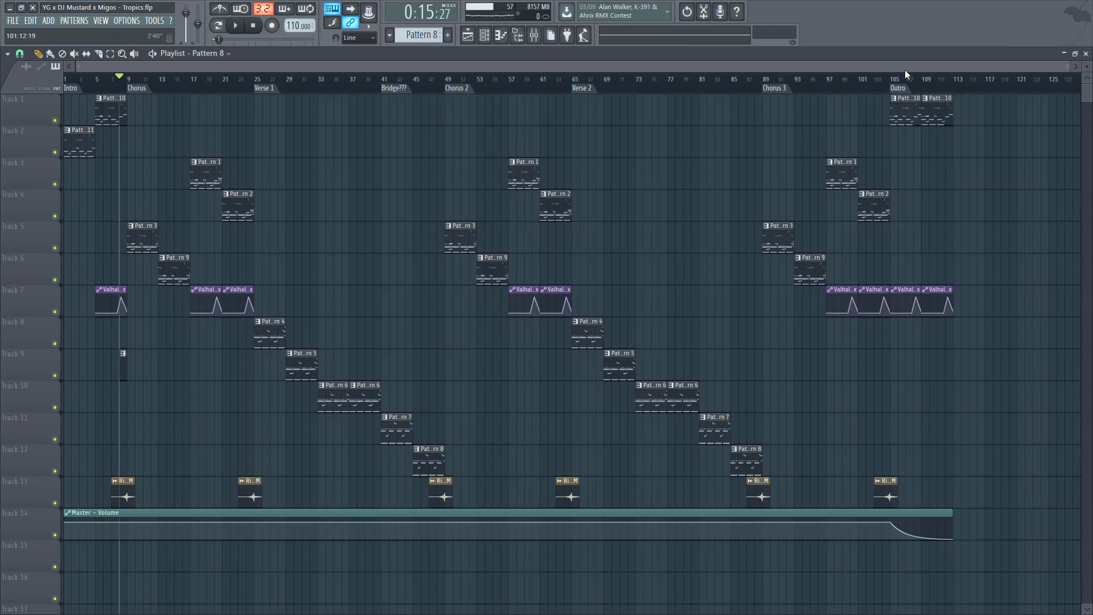
Play the Outro from bar 105 with the mixer open, then stop playback and close the mixer.
left_click(921, 77)
key("space")
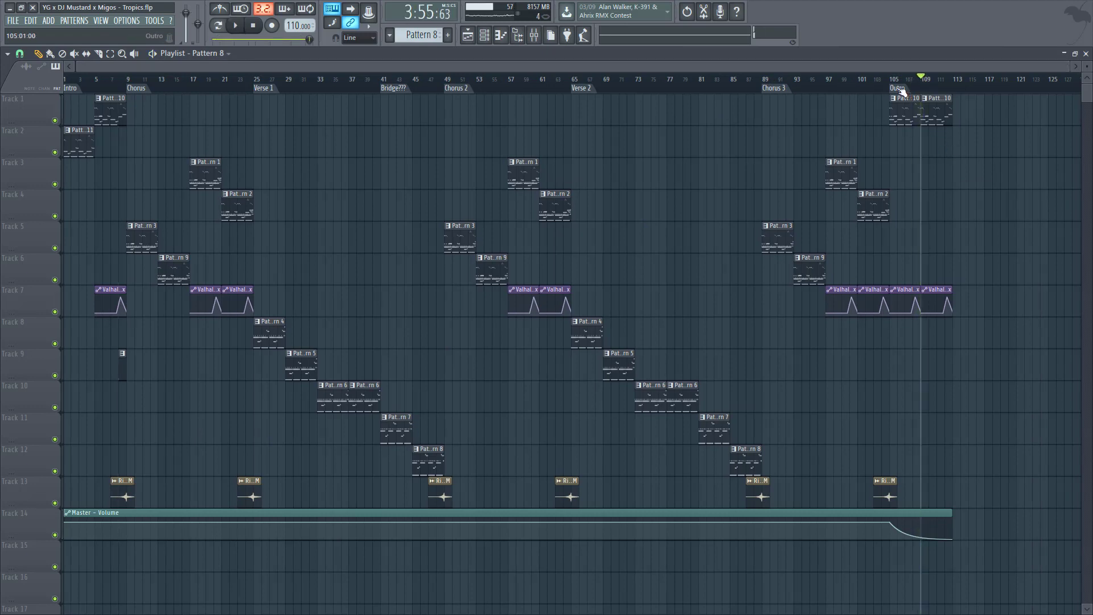
left_click(892, 80)
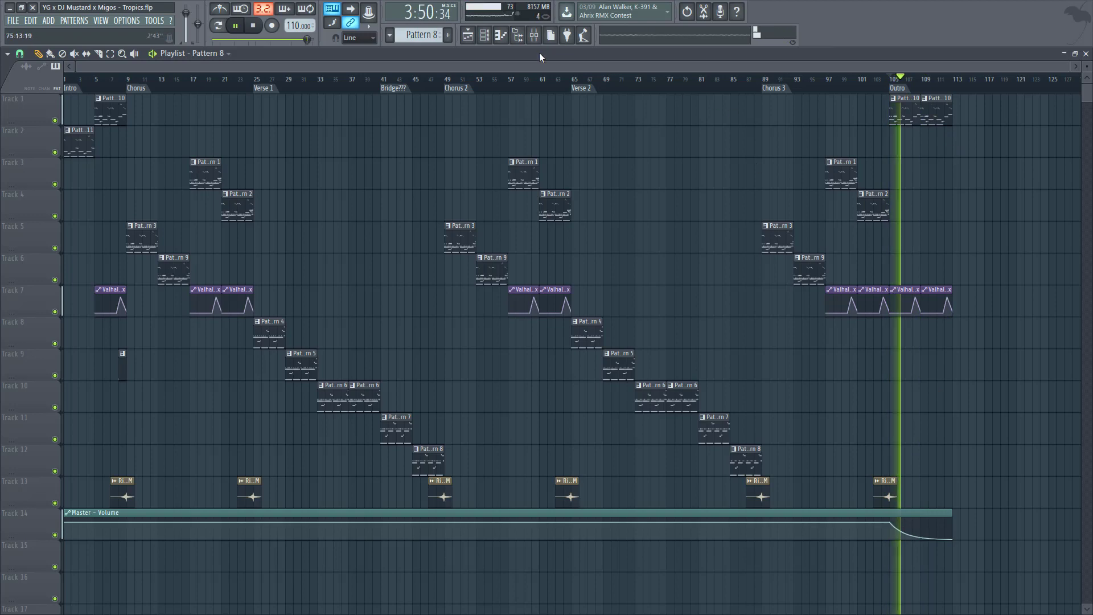
key("F9")
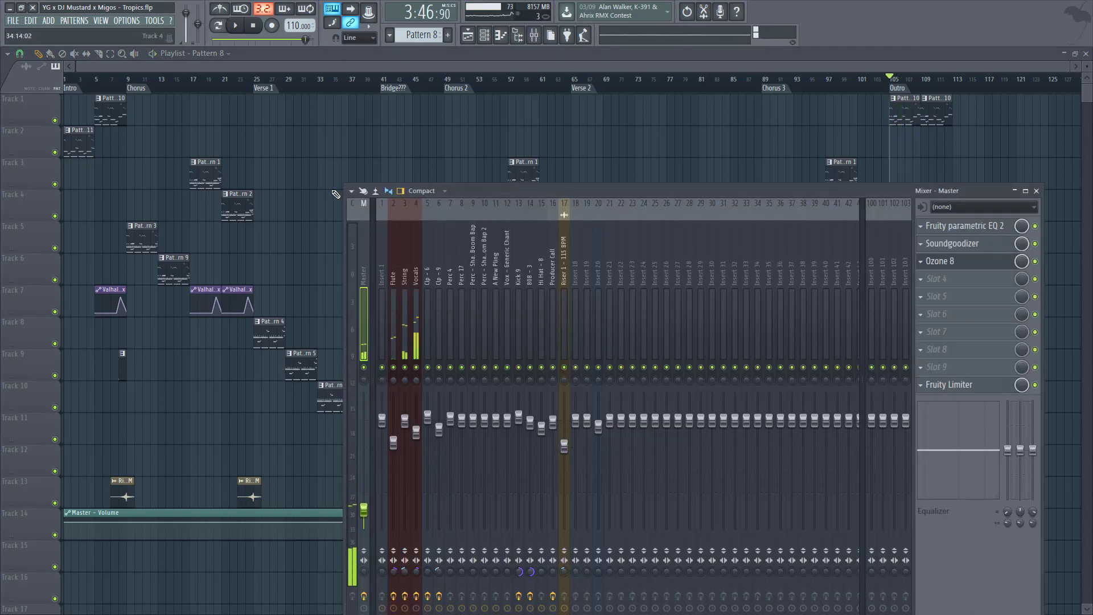
key("space")
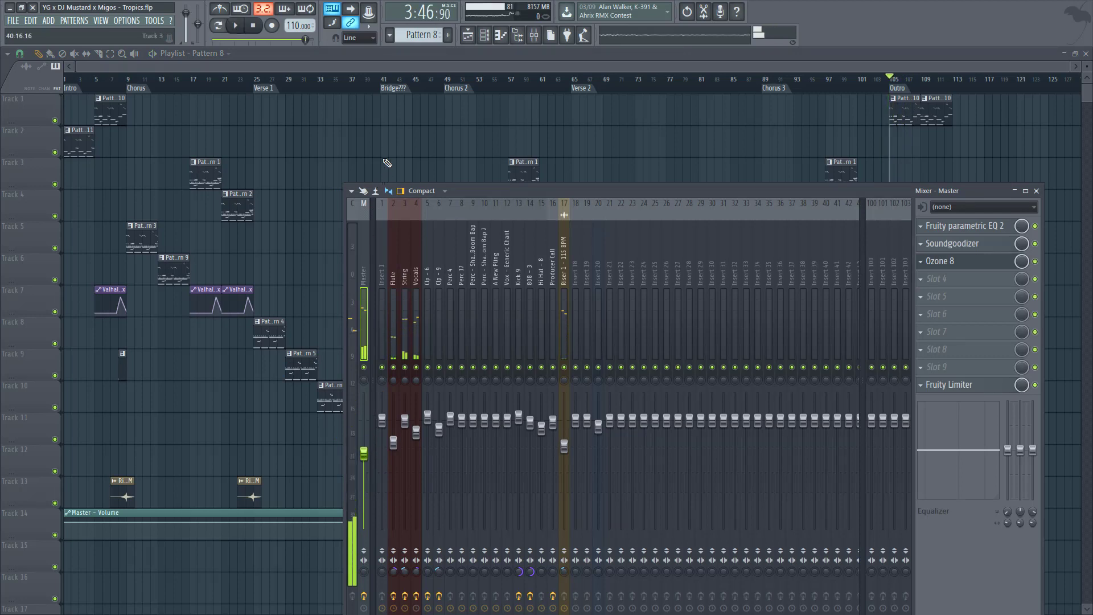
key("F9")
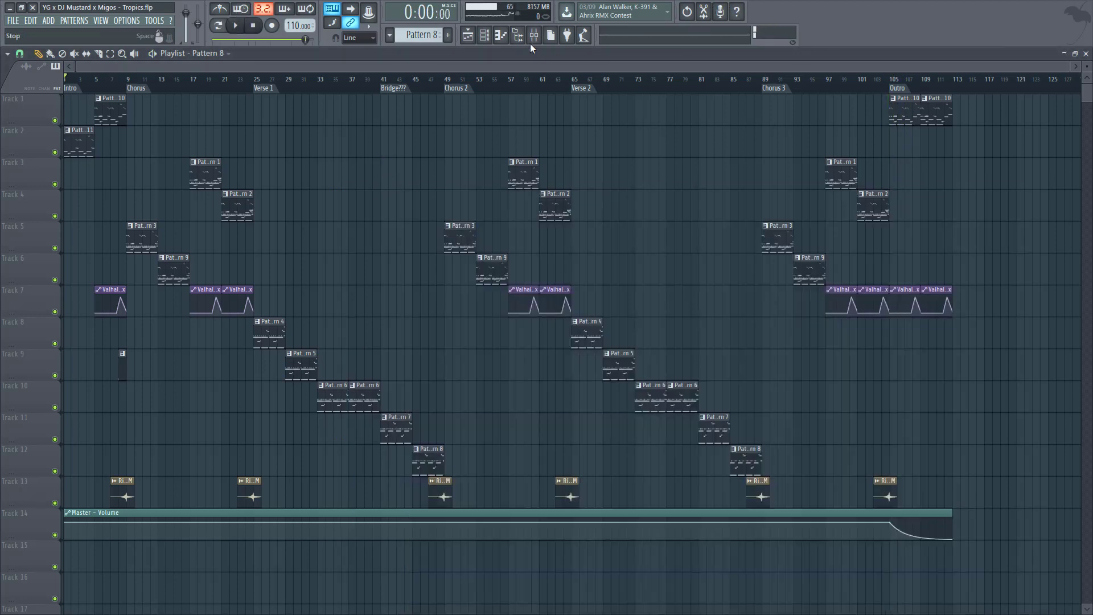
Create a 'Param. EQ 2 - Mix level' automation clip from the String insert's Fruity parametric EQ 2 mix knob.
left_click(534, 34)
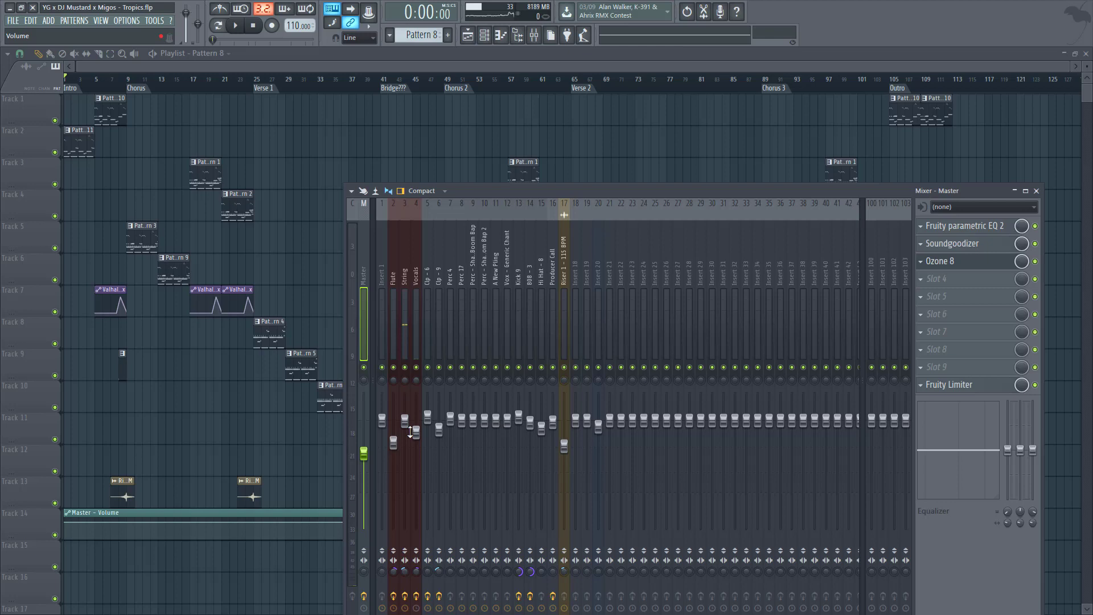
right_click(564, 446)
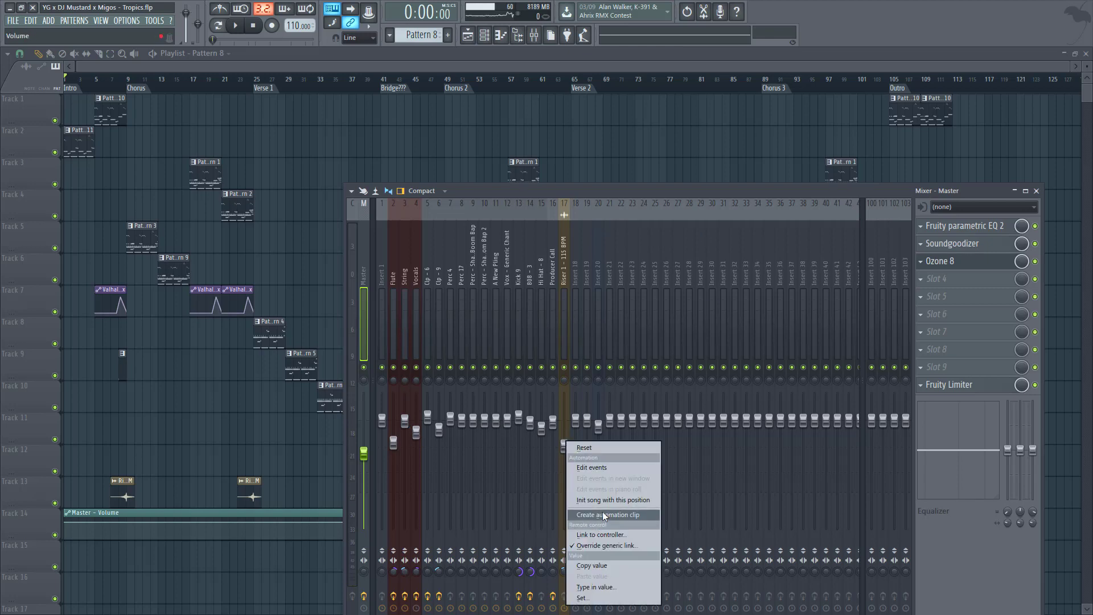
left_click(495, 341)
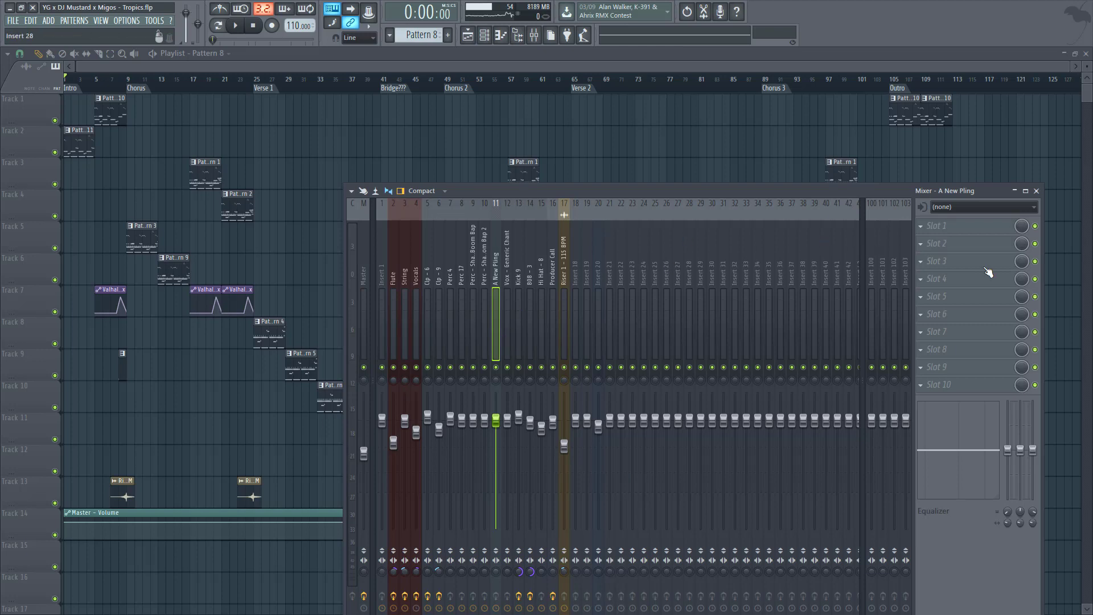
left_click(409, 277)
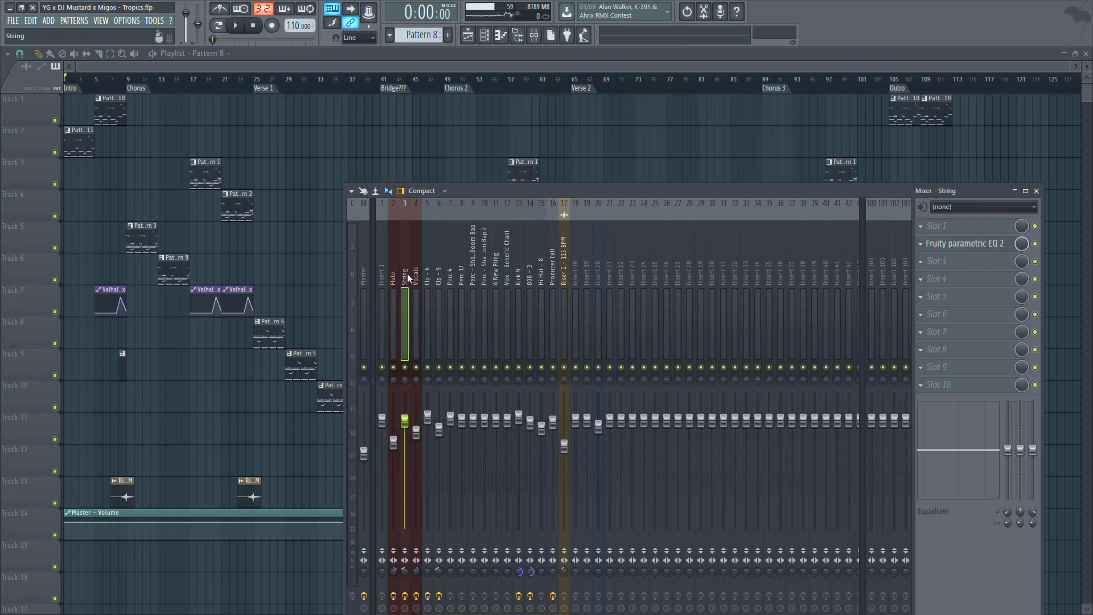
left_click(1010, 245)
left_click(1010, 245)
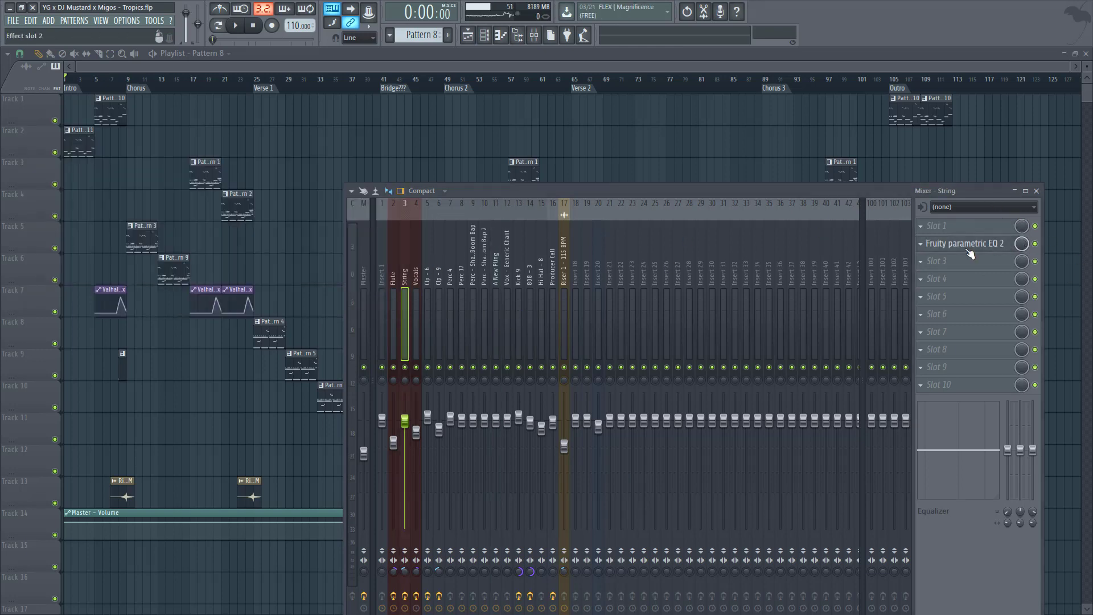
right_click(1022, 243)
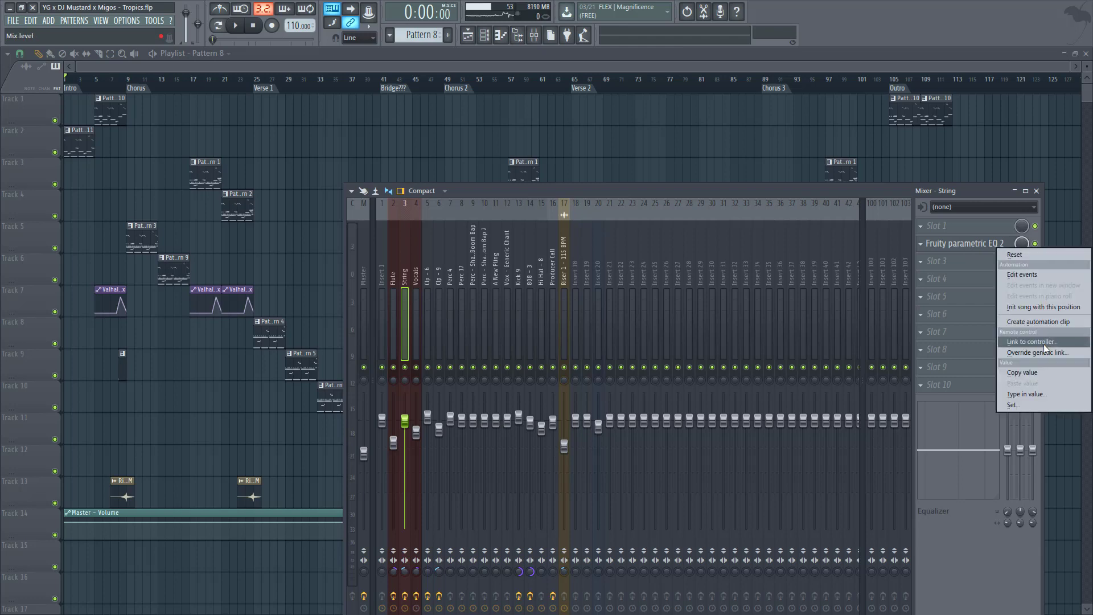
left_click(1038, 322)
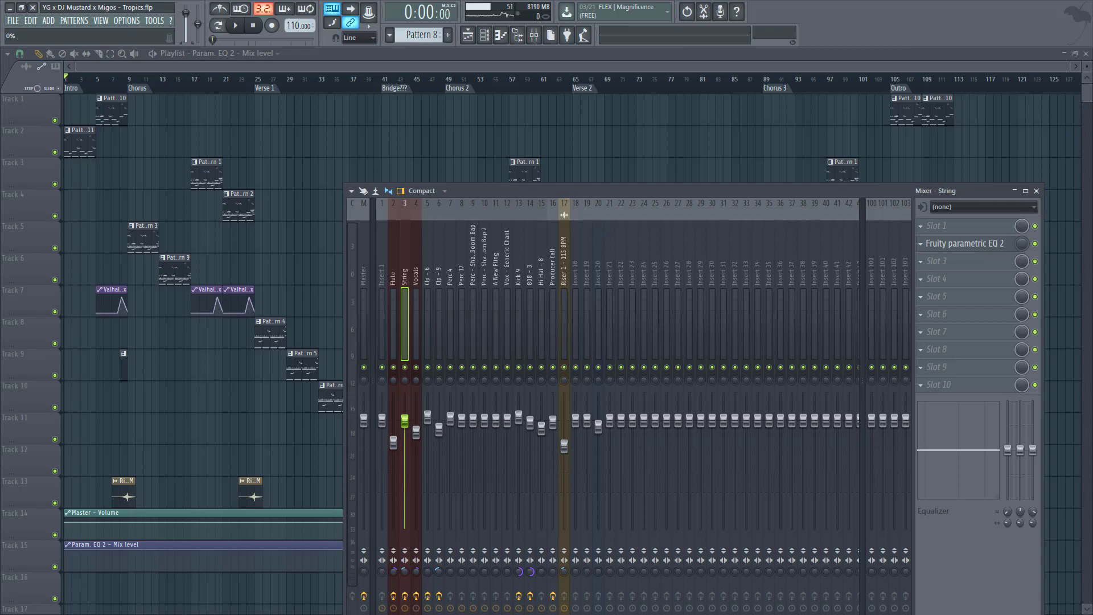
Set the position near bar 7 and preview the Vocals insert's ValhallaVintageVerb during playback.
key("F9")
scroll(215, 181, "up", 5)
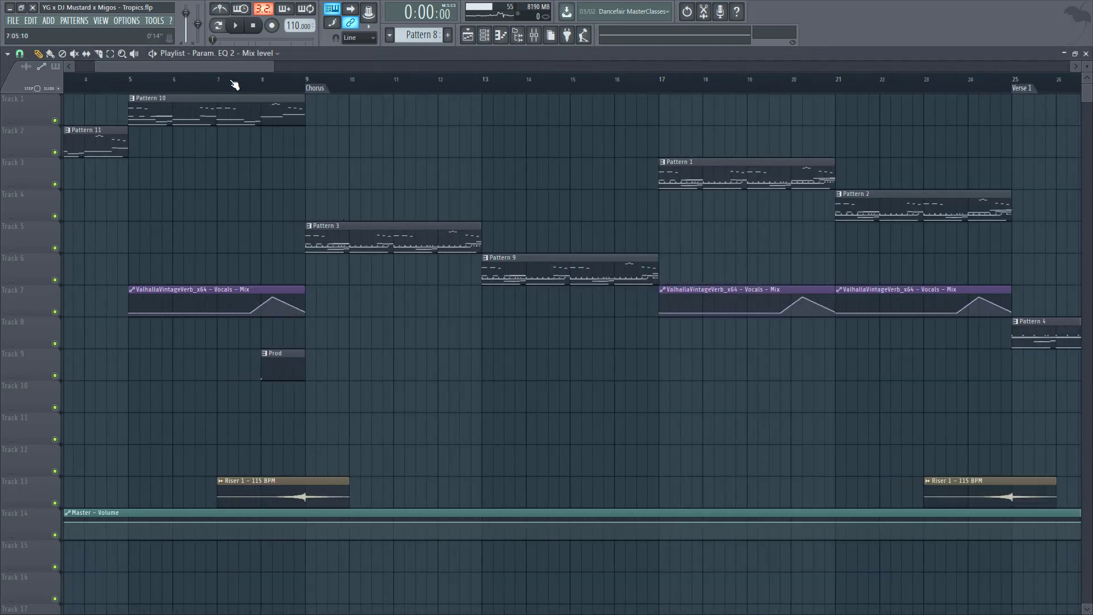
left_click(248, 84)
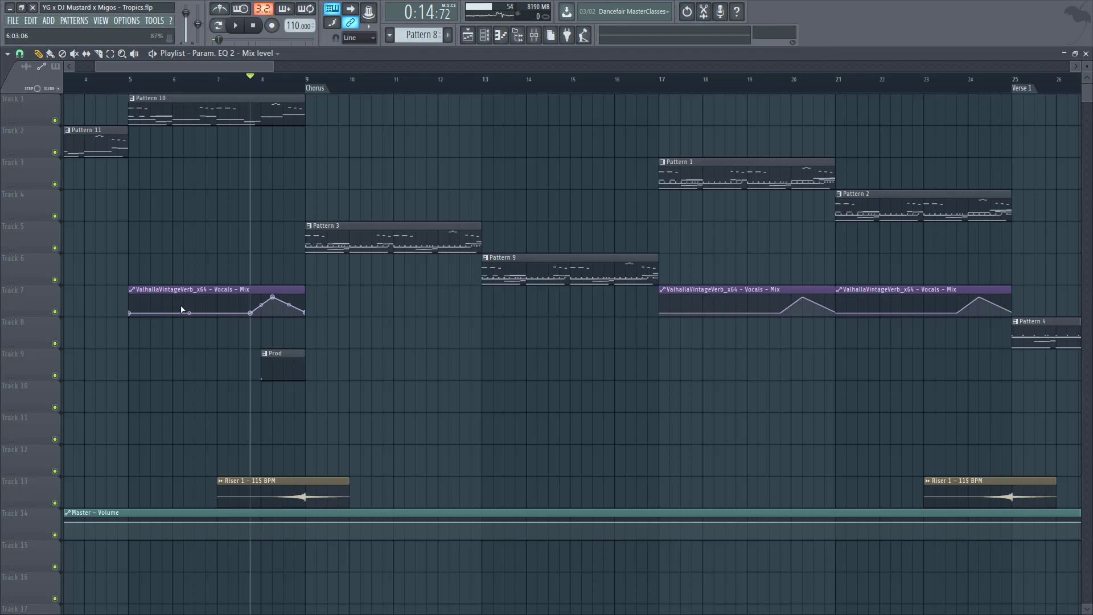
left_click(534, 35)
left_click(417, 283)
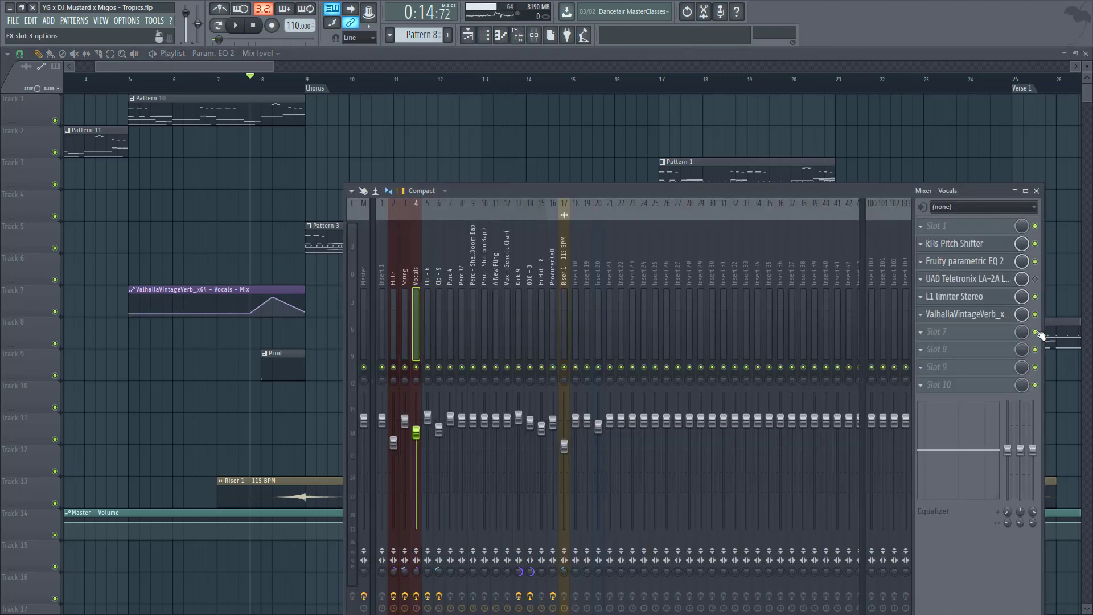
key("space")
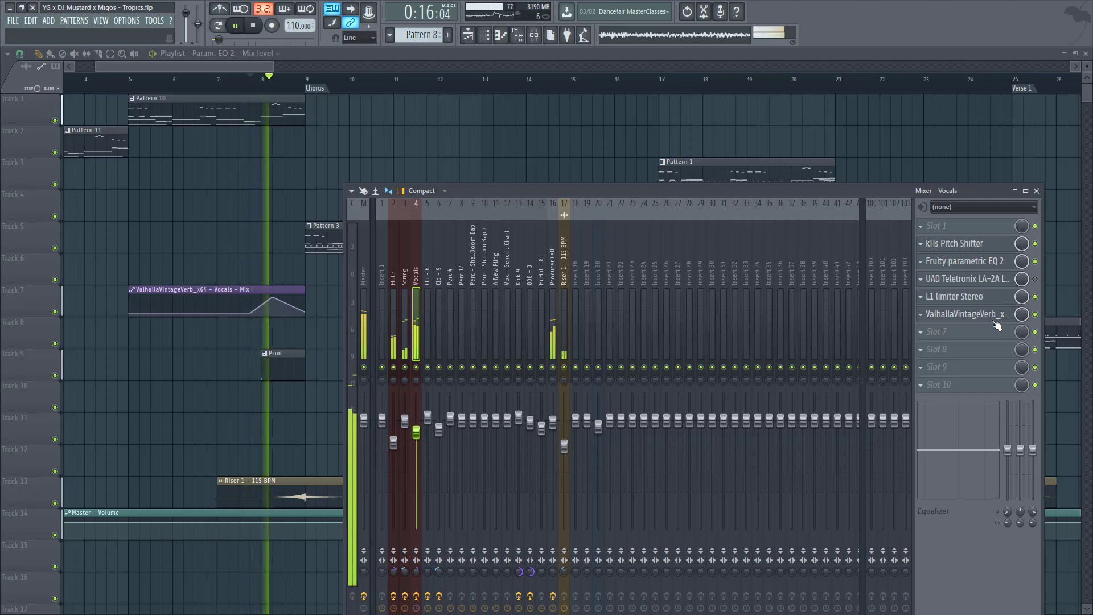
left_click(962, 315)
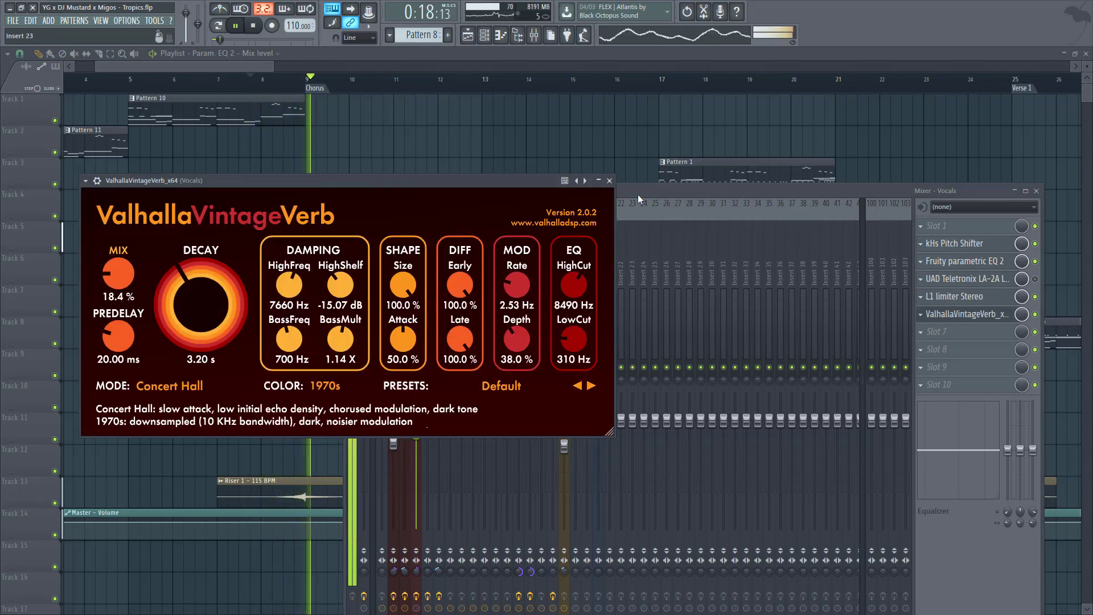
key("space")
key("Escape")
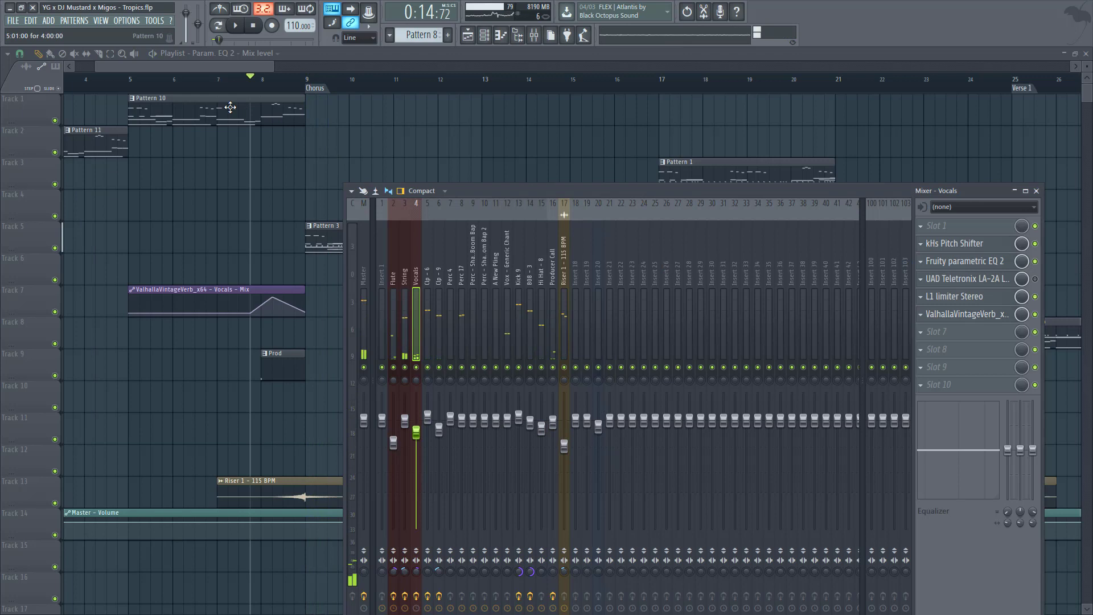
key("F9")
left_click(195, 85)
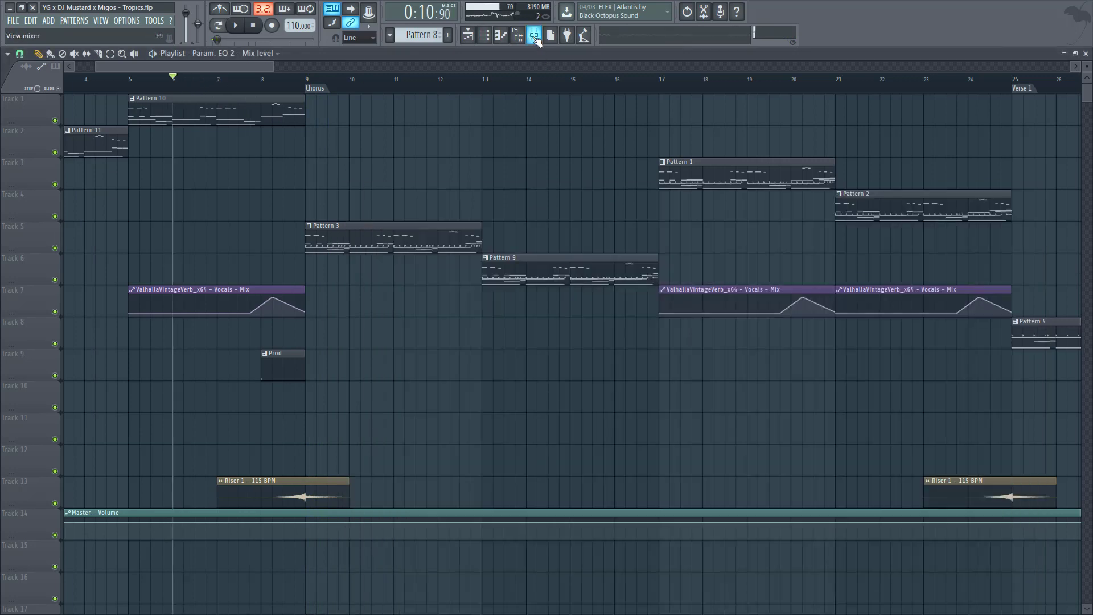
Play from bar 6 and turn the vocal reverb Mix up from 14.8% to 84.3%.
left_click(535, 36)
left_click(984, 315)
key("space")
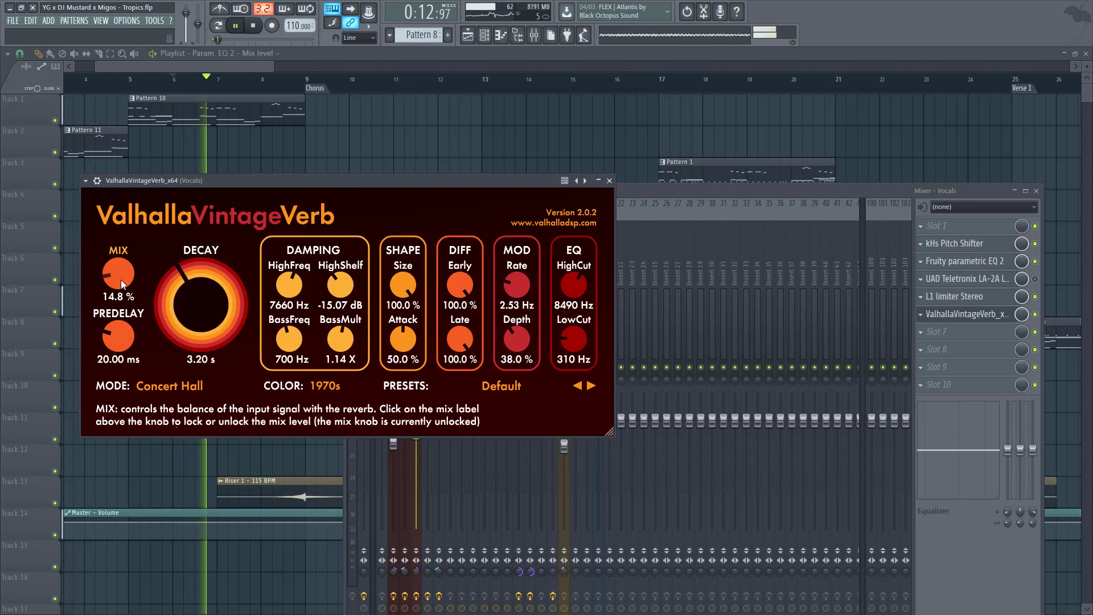
mouse_move(122, 283)
left_mouse_down()
mouse_move(130, 275)
mouse_move(131, 296)
left_mouse_up()
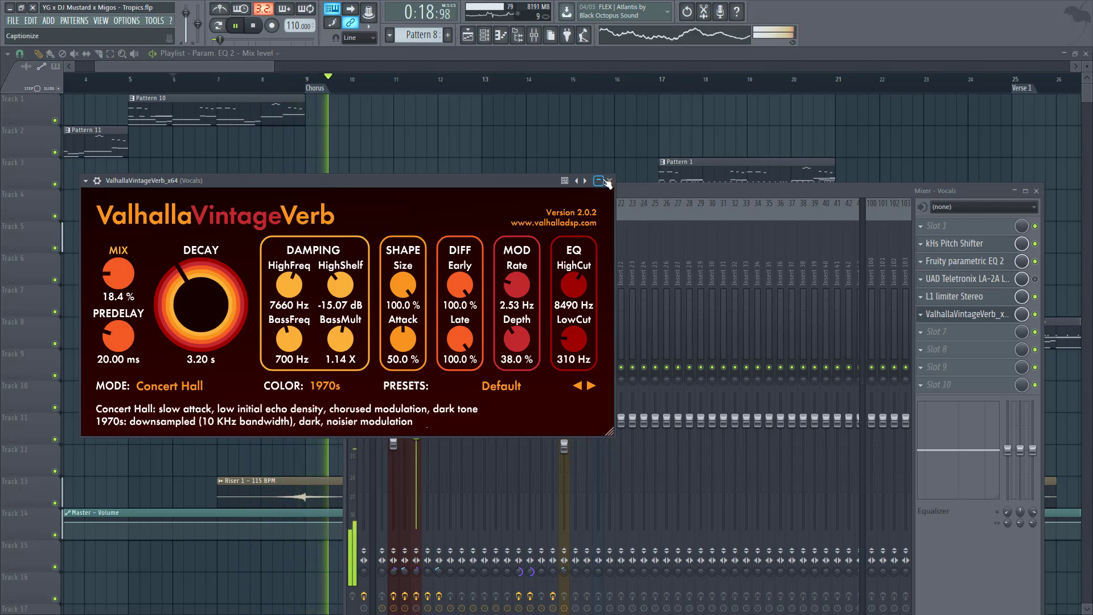
key("space")
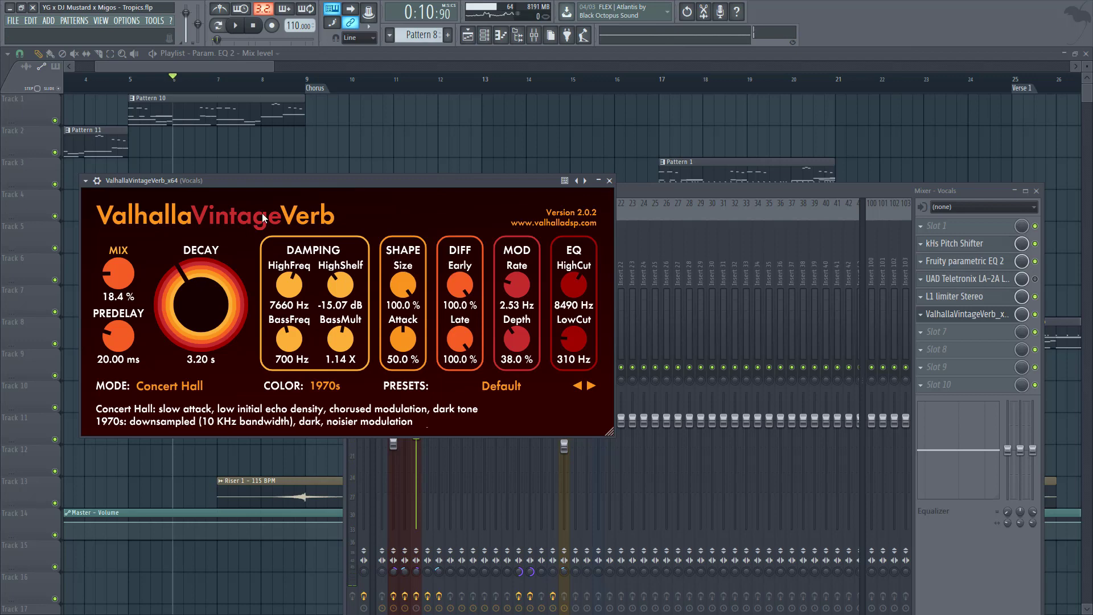
Lower the ValhallaVintageVerb DECAY to 3.10 s while the song plays.
left_click_drag(218, 180, 363, 154)
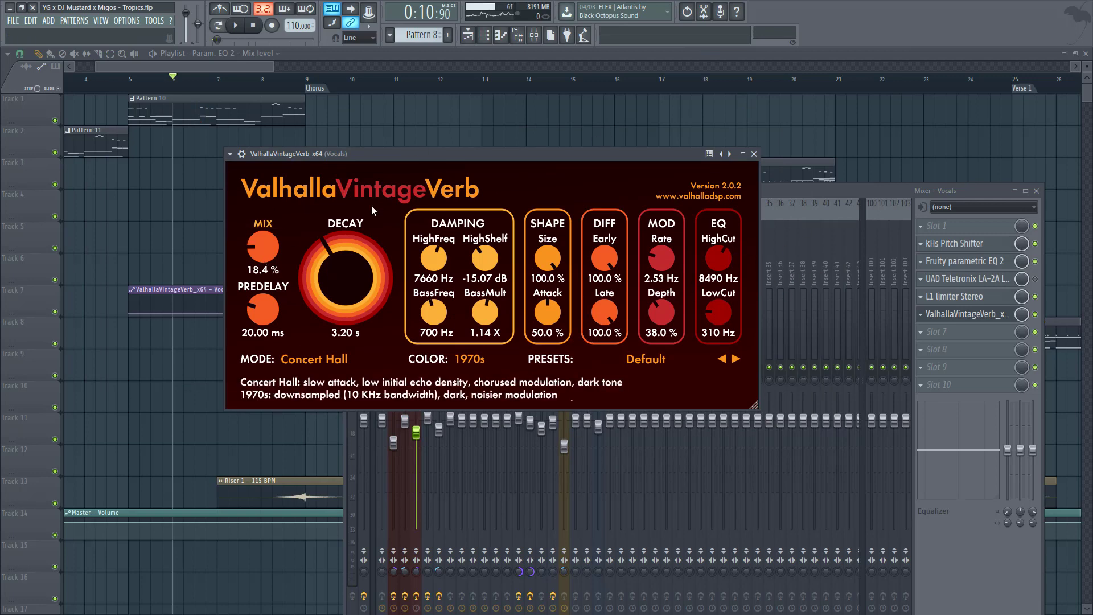
left_click(753, 154)
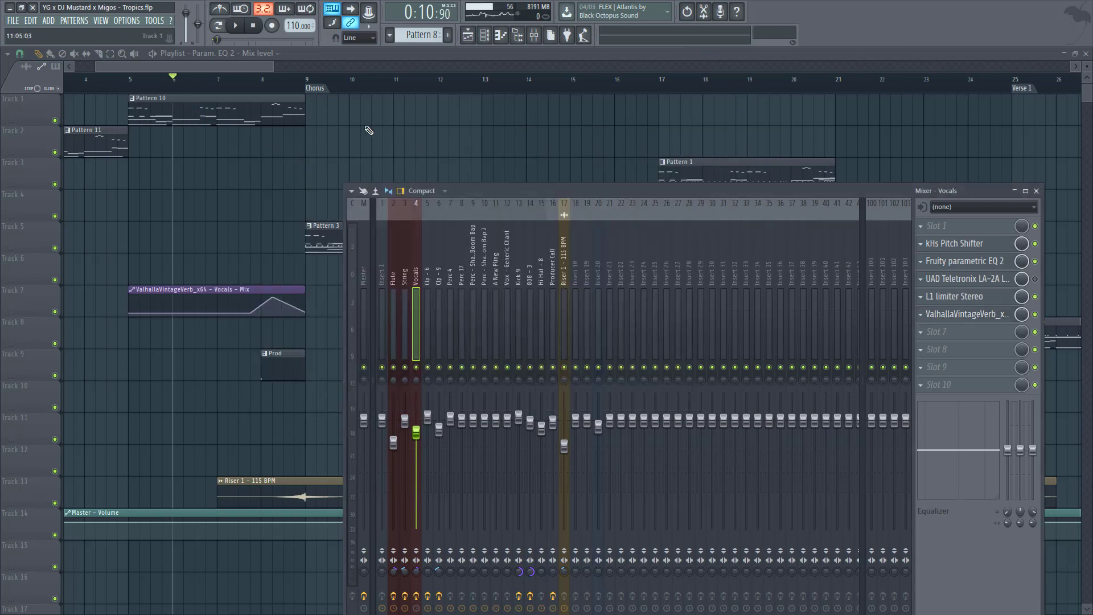
left_click(990, 319)
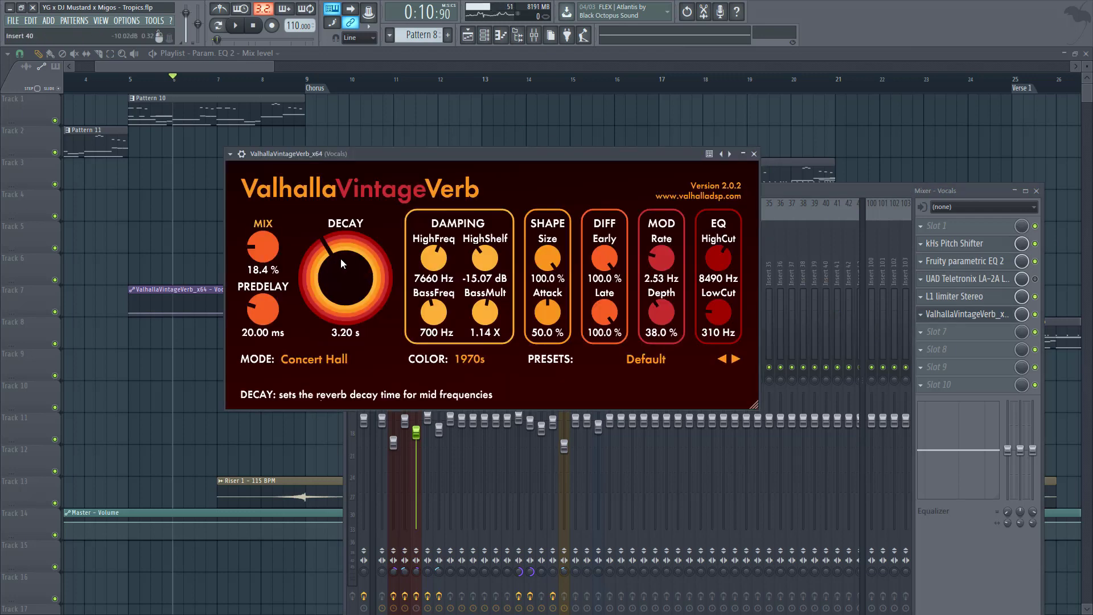
key("space")
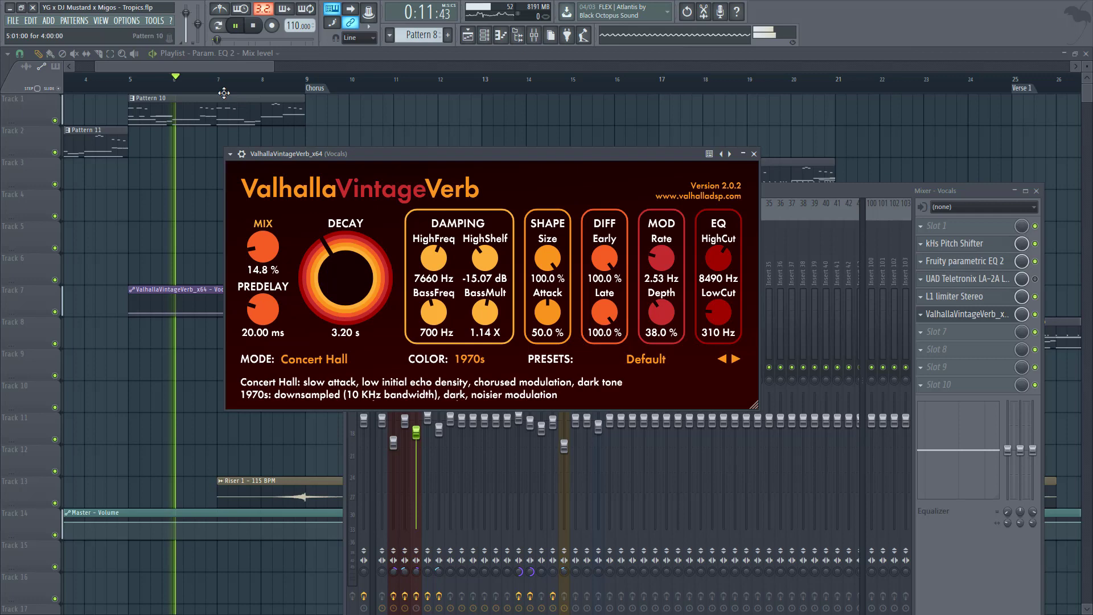
left_click_drag(320, 245, 326, 247)
key("space")
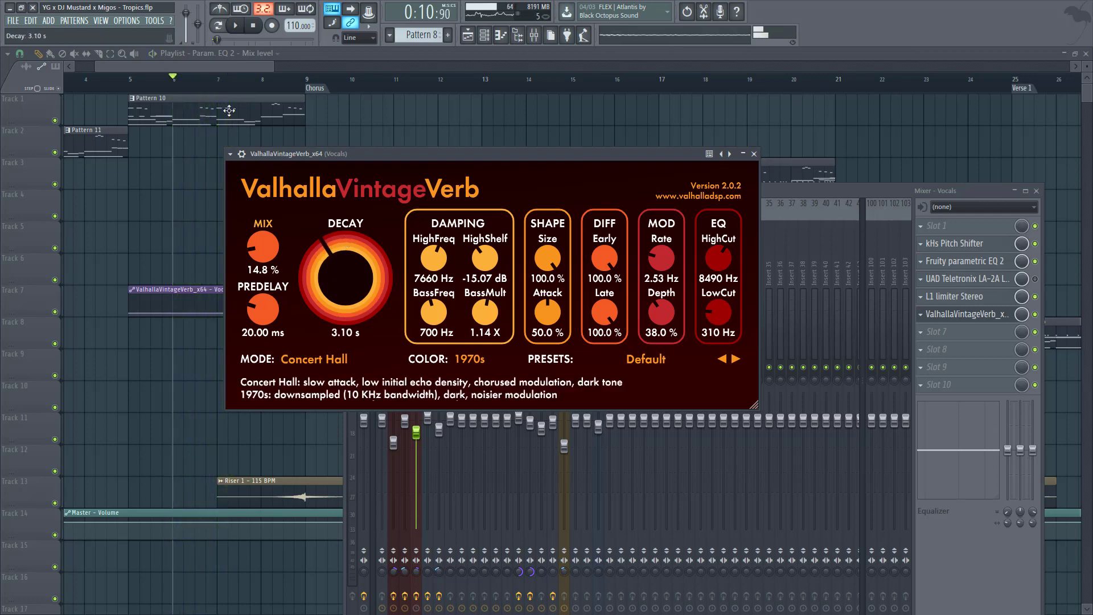
Automate the reverb Decay using Tools > Last tweaked > Create automation clip.
left_click(130, 21)
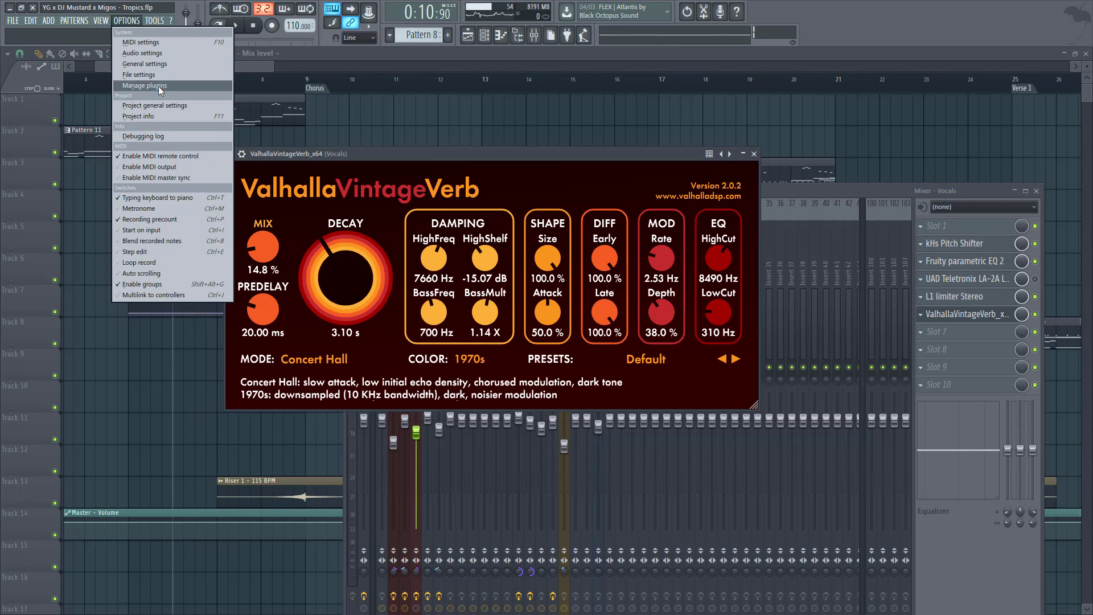
mouse_move(154, 20)
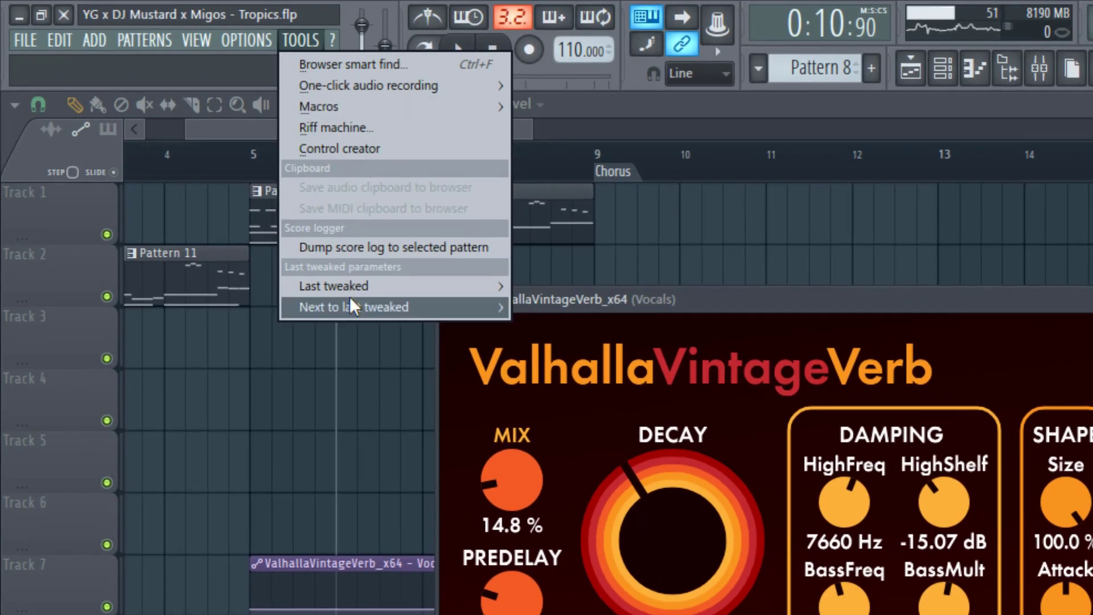
mouse_move(353, 288)
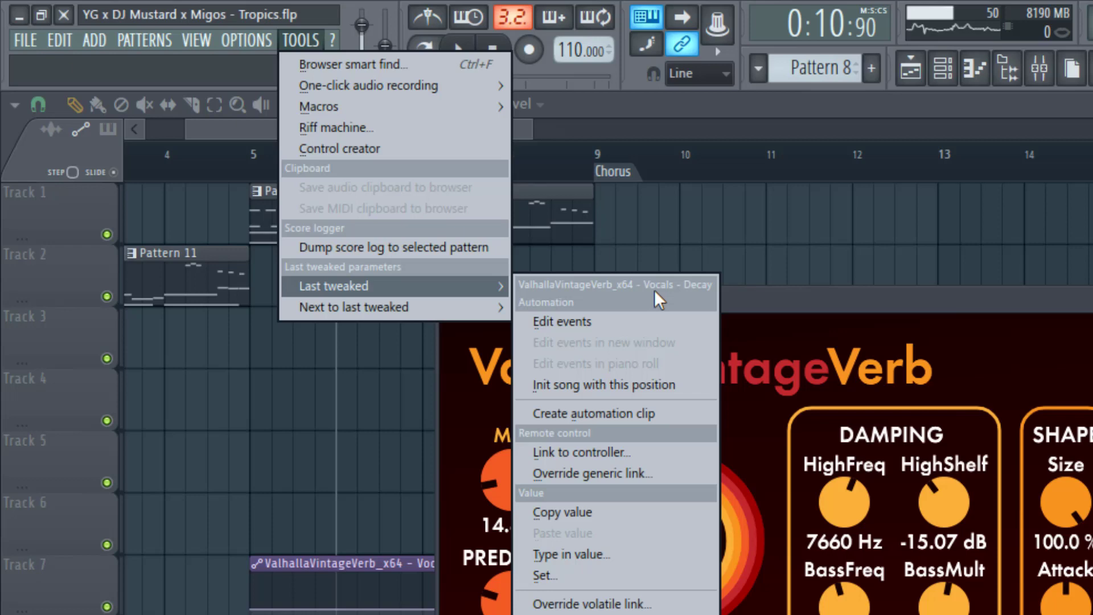
left_click(645, 415)
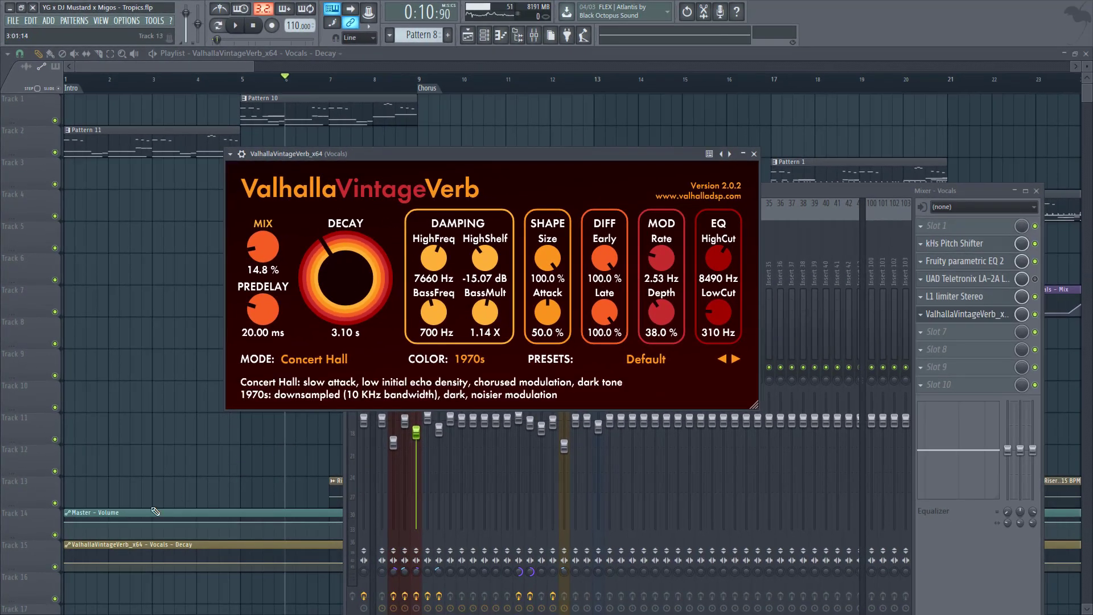
left_click(155, 21)
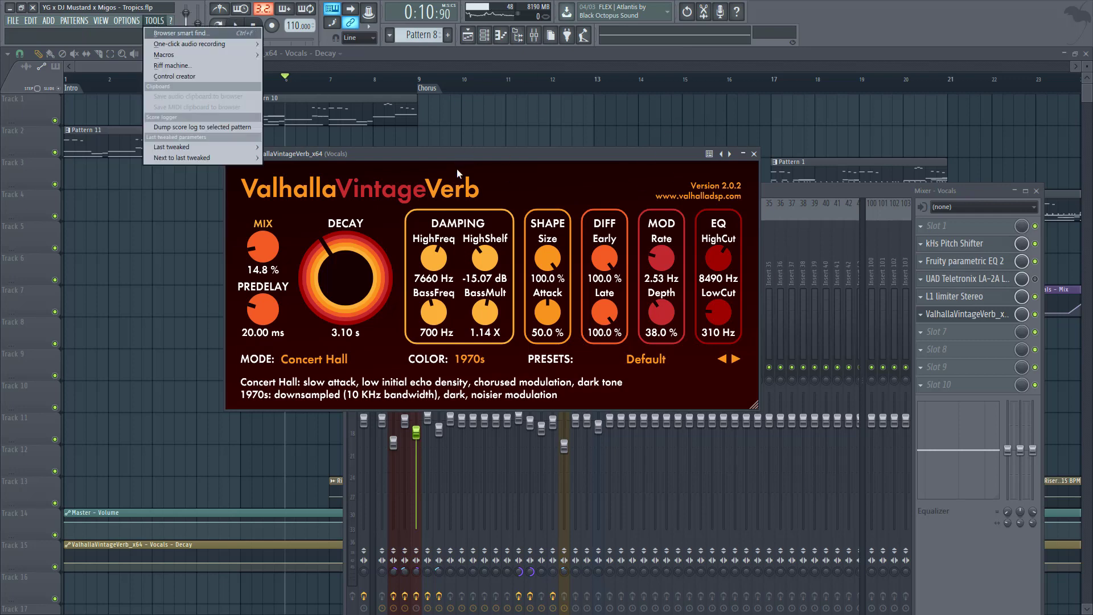
left_click(446, 202)
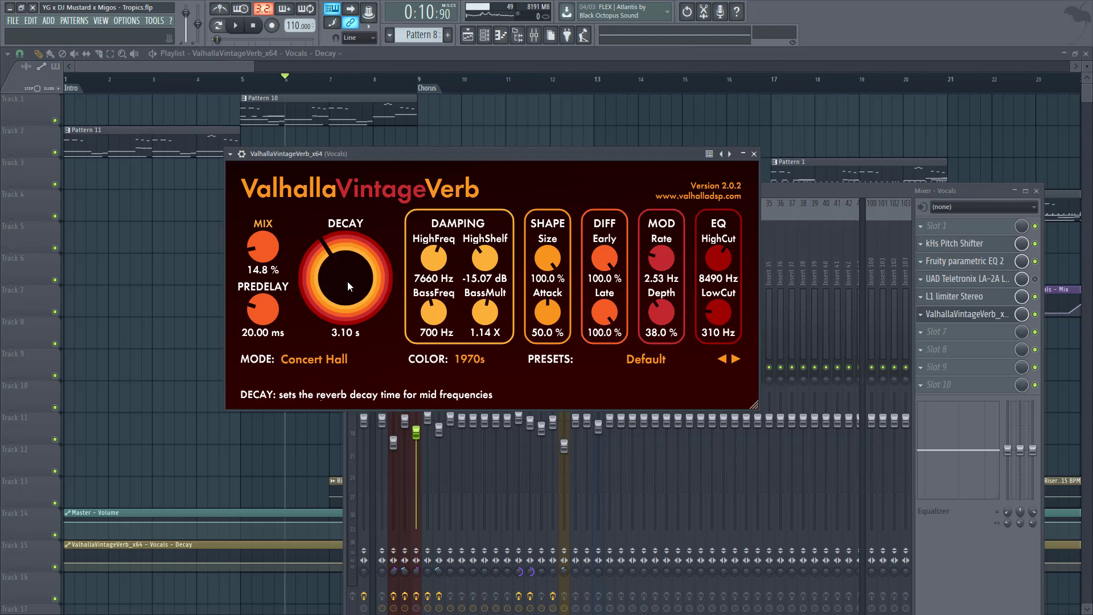
scroll(351, 273, "up", 4)
scroll(353, 275, "down", 4)
left_click(154, 20)
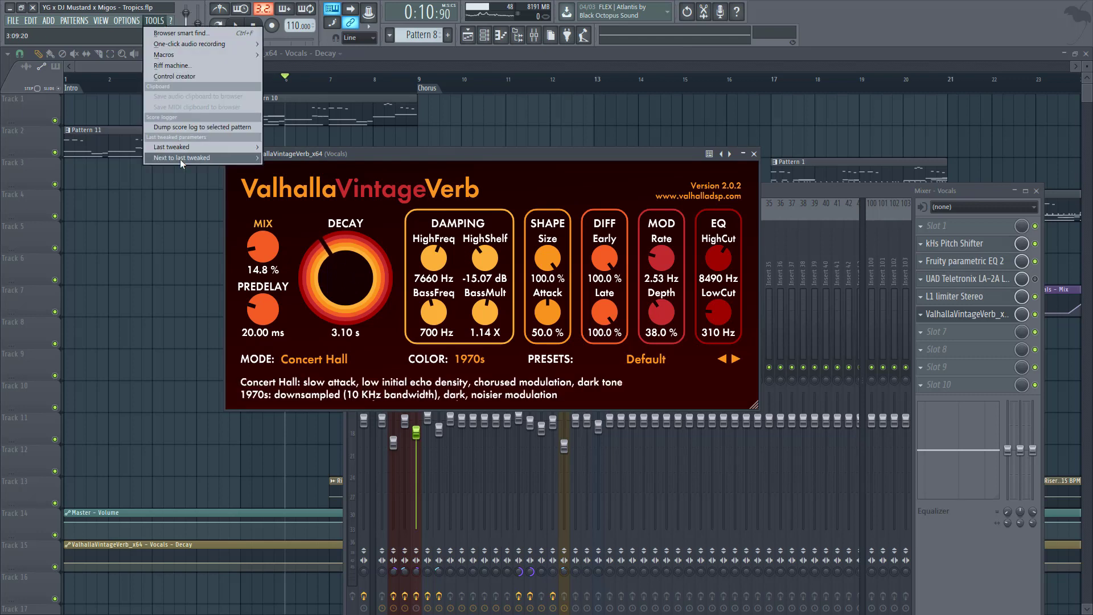
mouse_move(188, 148)
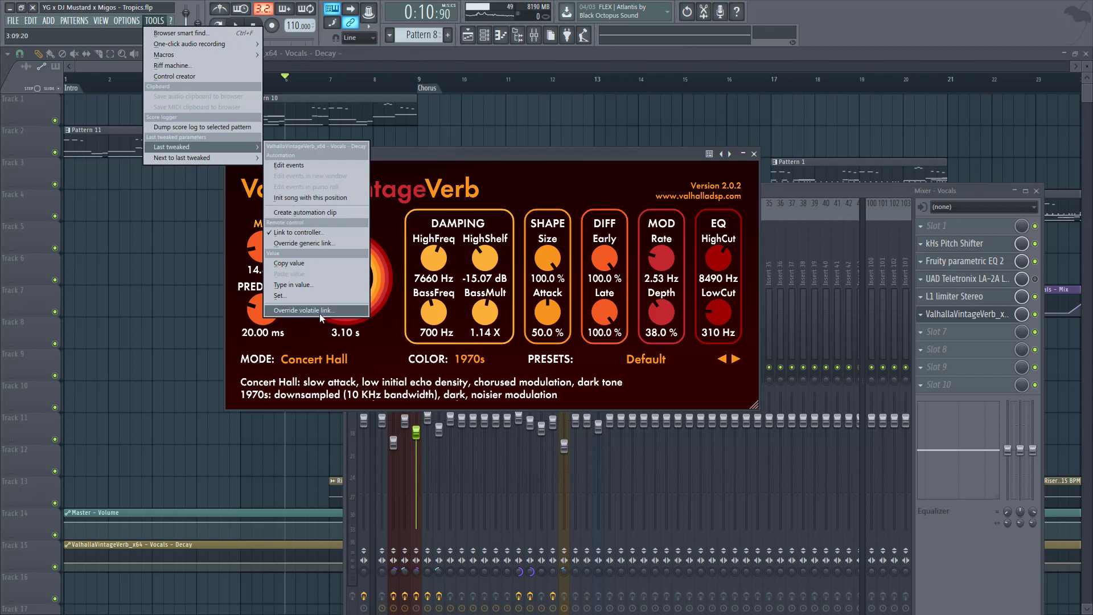
left_click(316, 213)
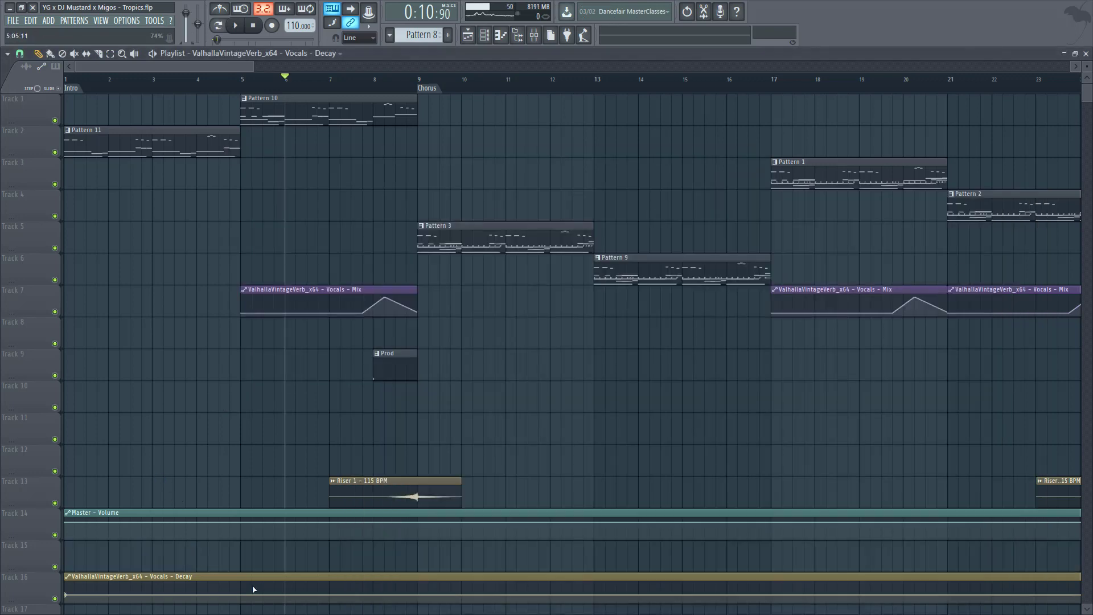
Copy the starting Decay value, add a raised point before bar 8, and paste the base value at bar 9.
left_click(67, 576)
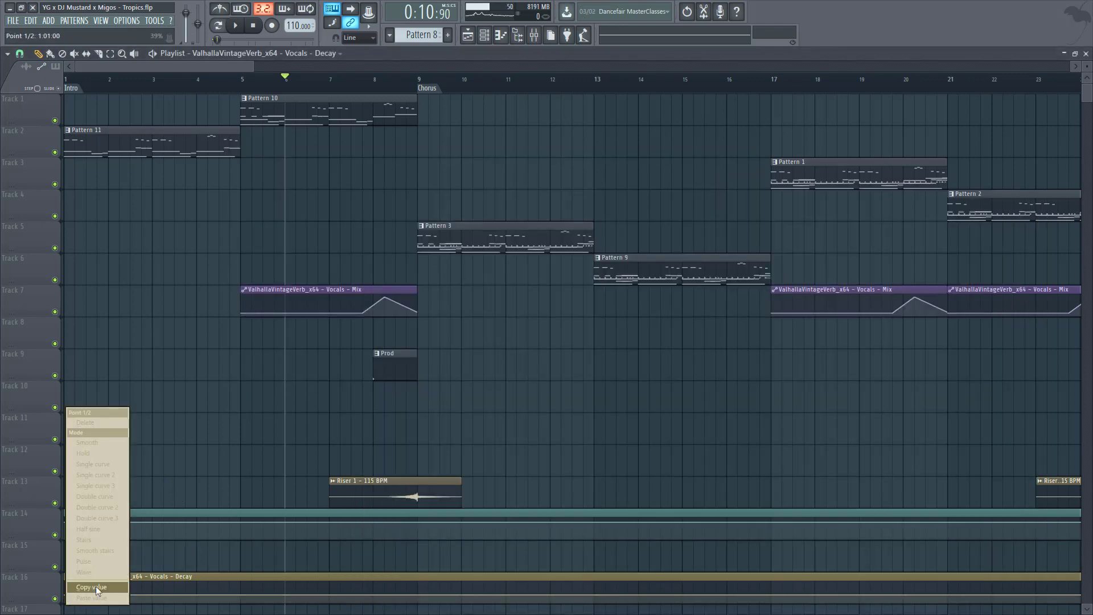
left_click(295, 596)
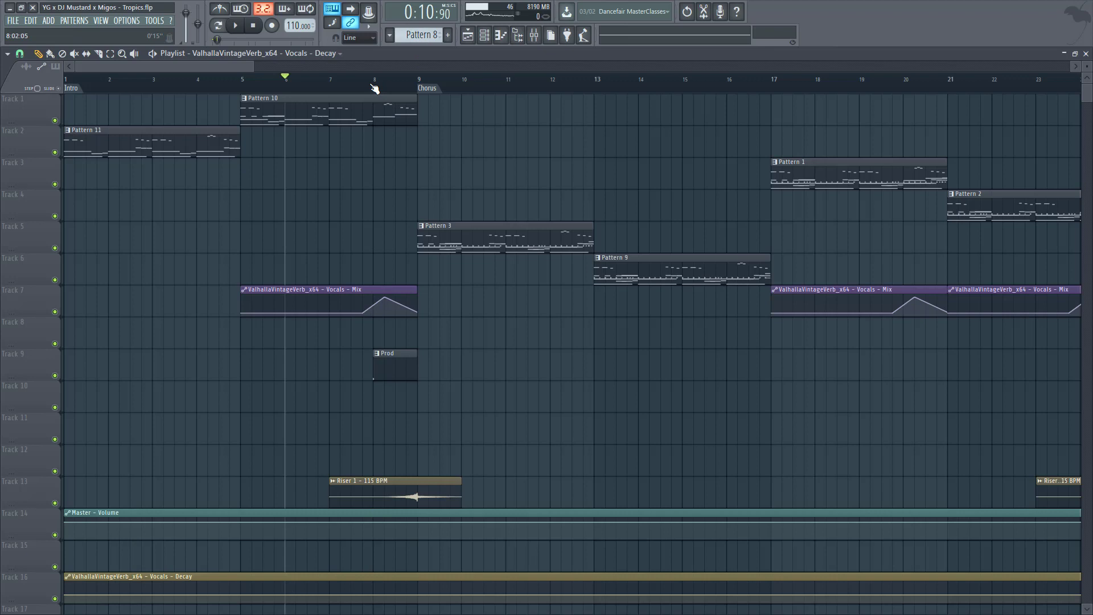
left_click(365, 87)
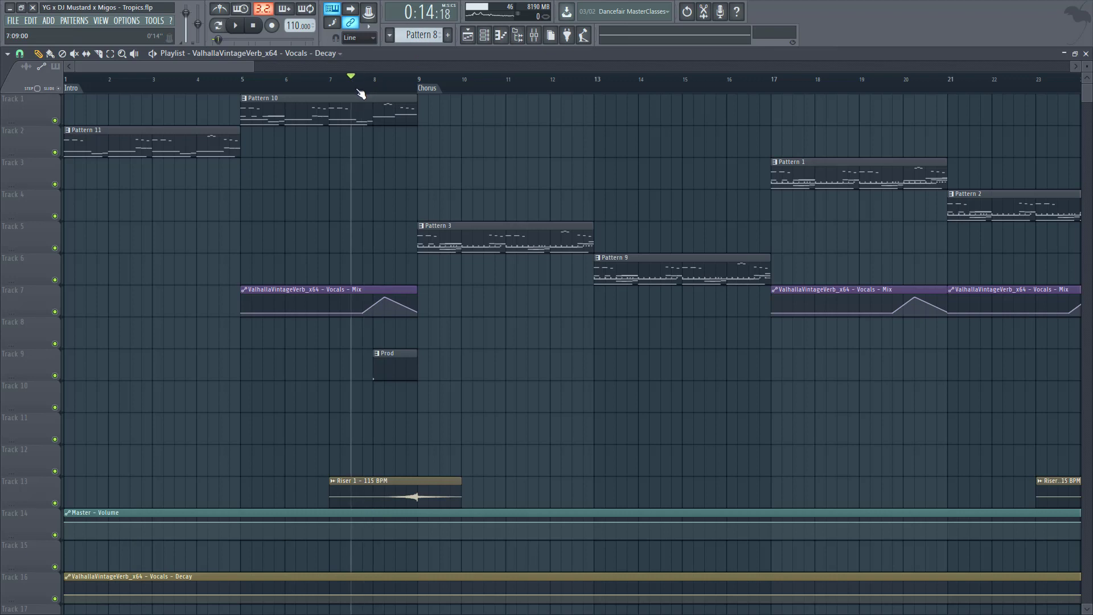
right_click(365, 595)
left_click(399, 598)
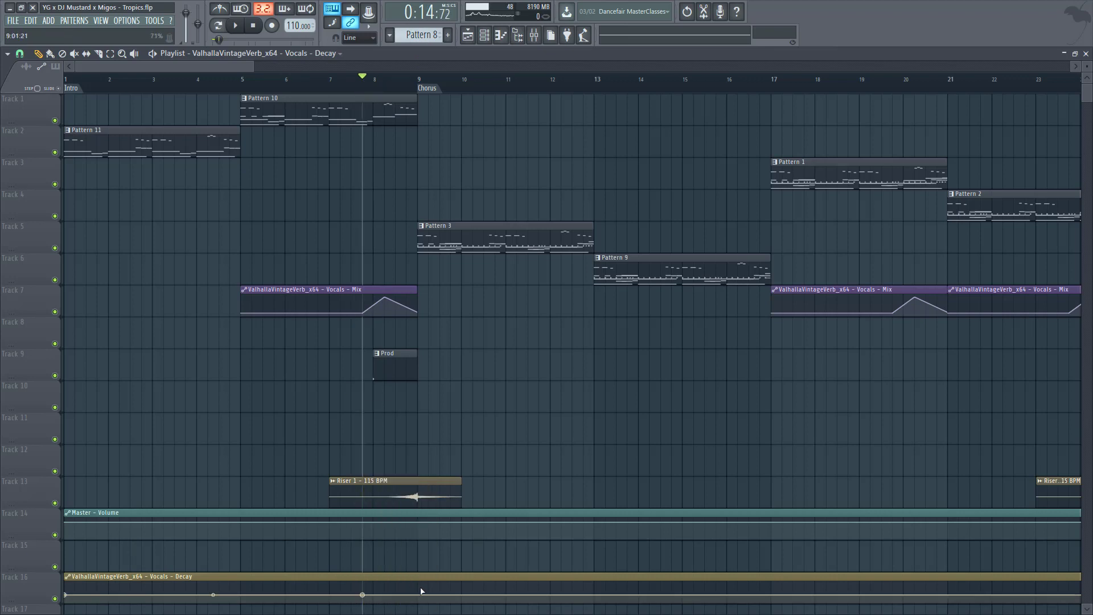
left_click_drag(422, 591, 397, 584)
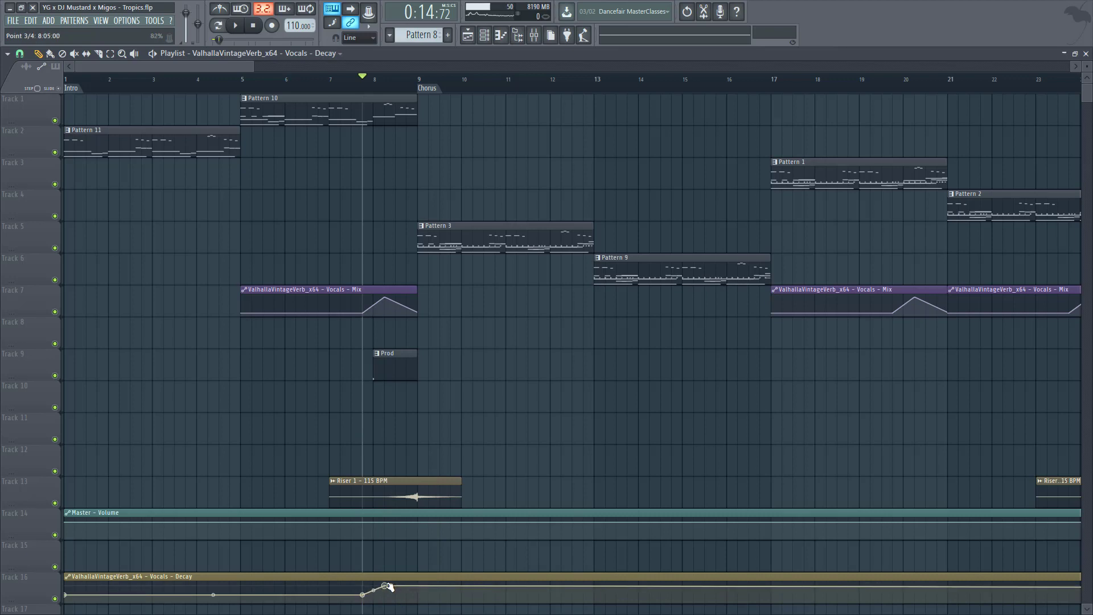
right_click(419, 594)
right_click(419, 595)
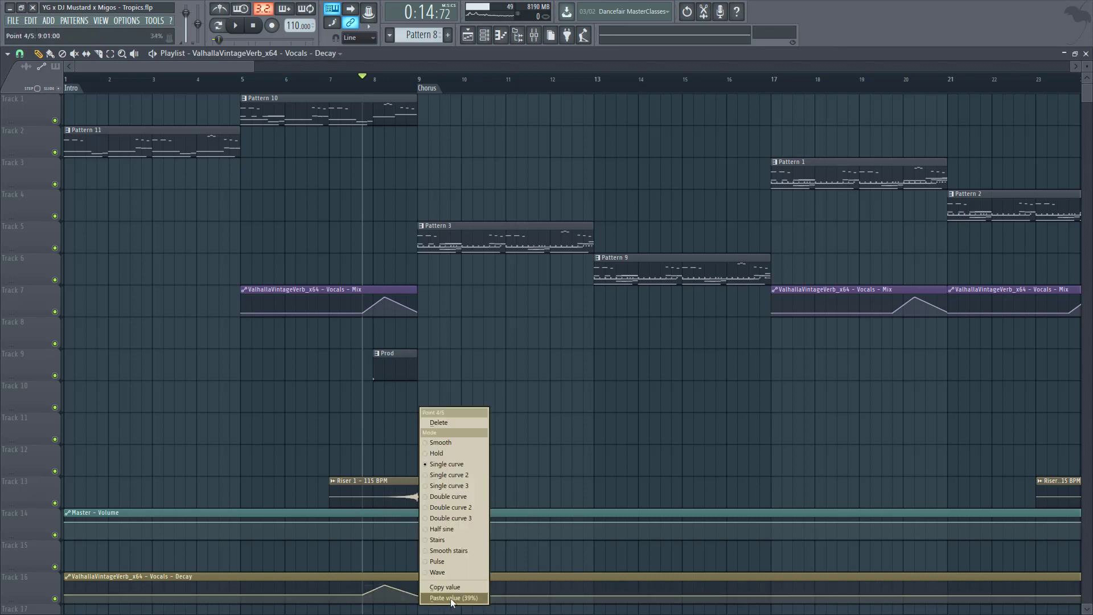
left_click(451, 598)
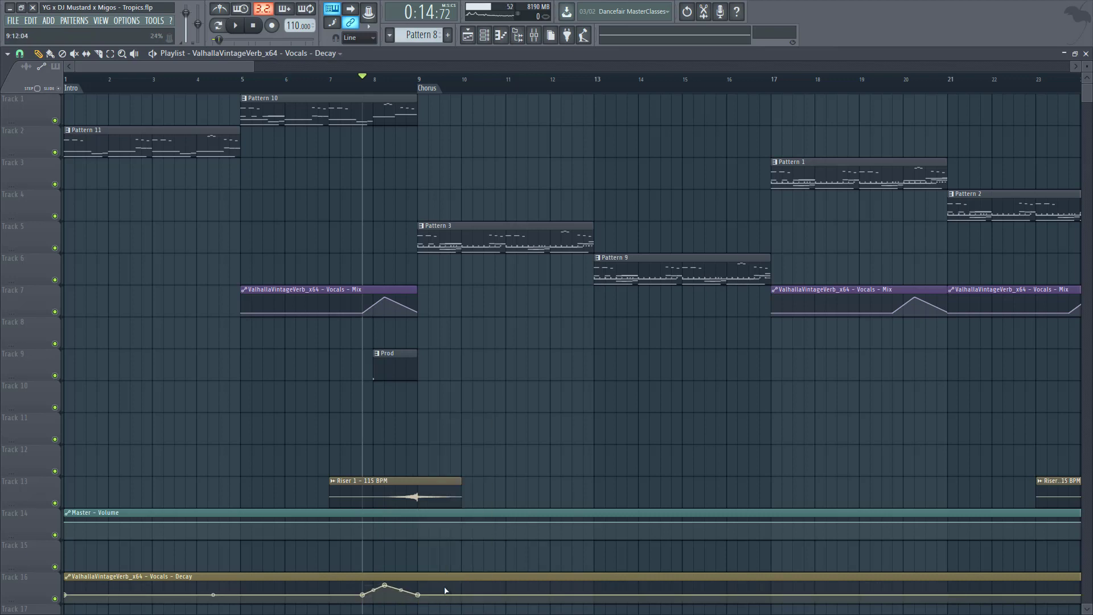
left_click(536, 40)
left_click(975, 314)
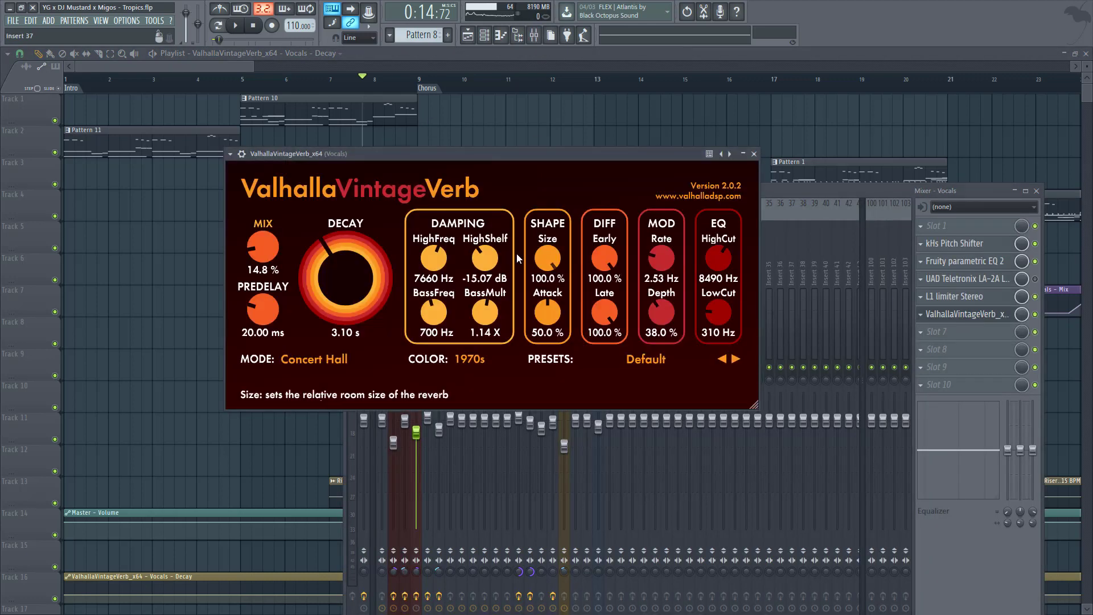
key("space")
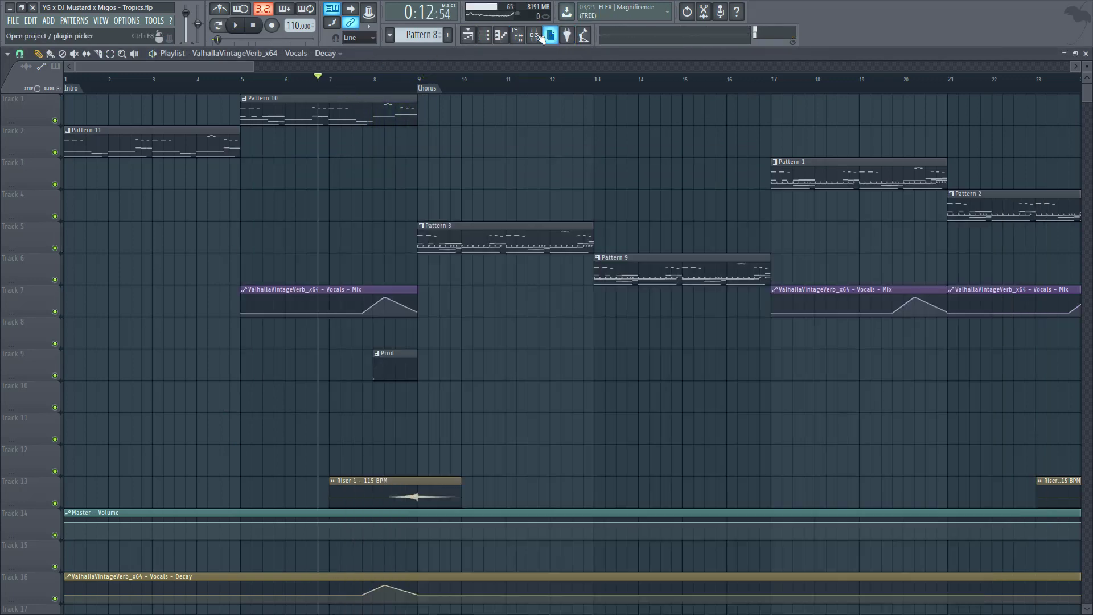
left_click(541, 37)
key("space")
left_click(971, 315)
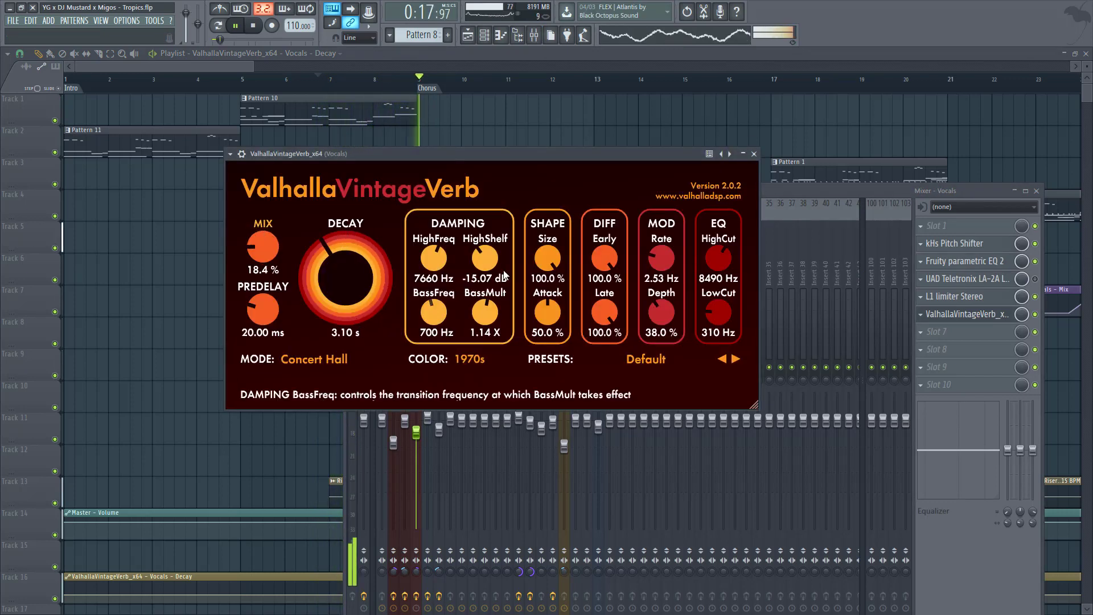
key("Escape")
Stop playback, hide the mixer, and slice the Decay clip down to bars 5–10.
key("space")
key("Escape")
scroll(307, 424, "down", 3)
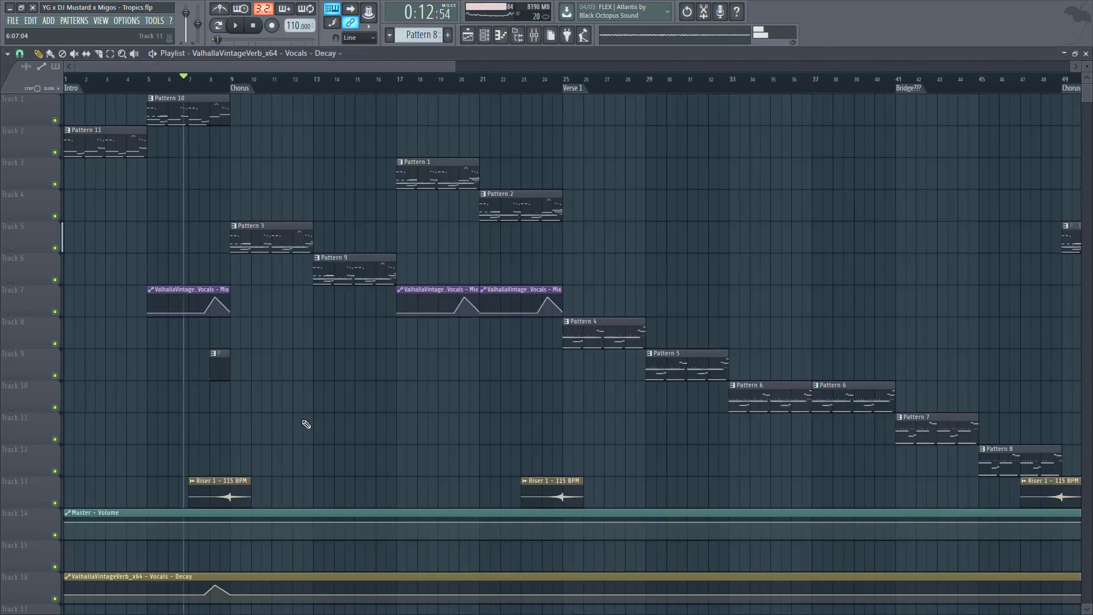
scroll(306, 424, "up", 5)
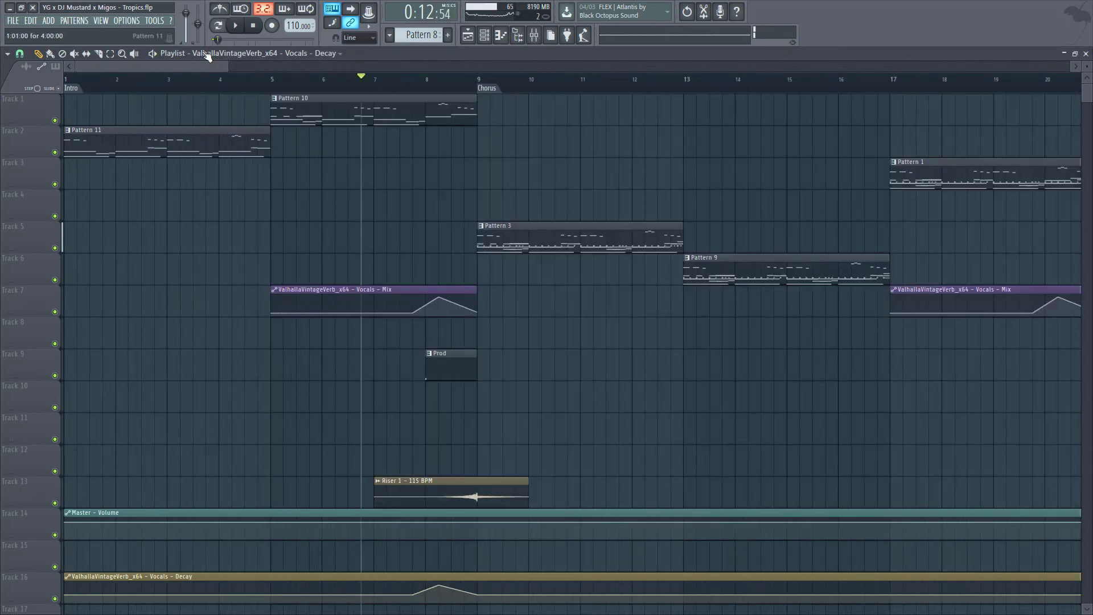
left_click(97, 54)
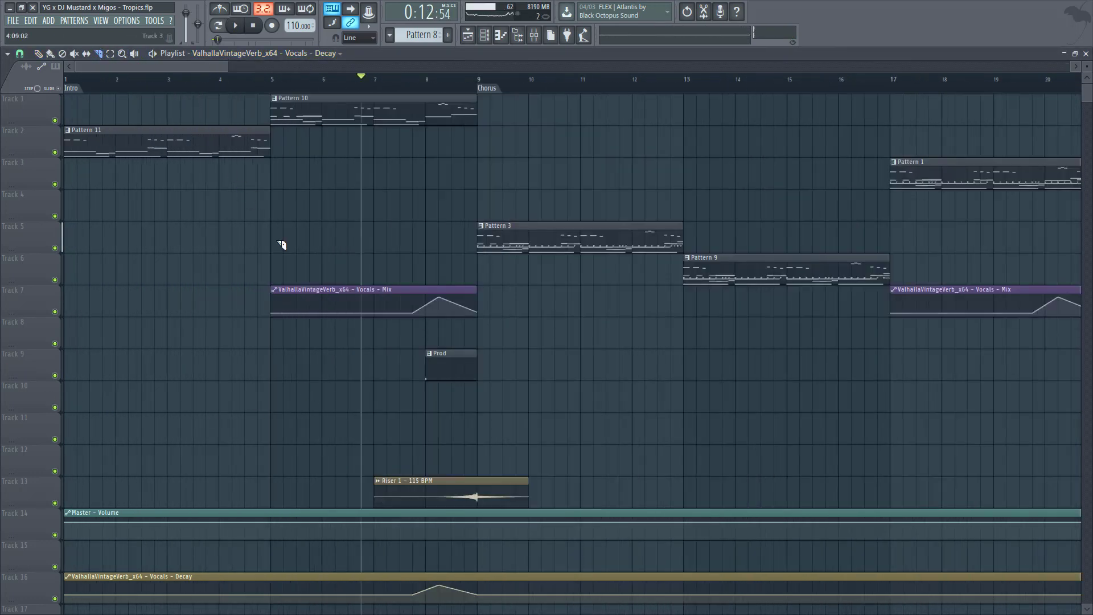
left_click(275, 589)
Paste copies of the Decay clip at bar 17 and bar 21 under the Mix clips.
scroll(275, 589, "down", 3)
left_click_drag(246, 575, 561, 546)
scroll(586, 551, "down", 2)
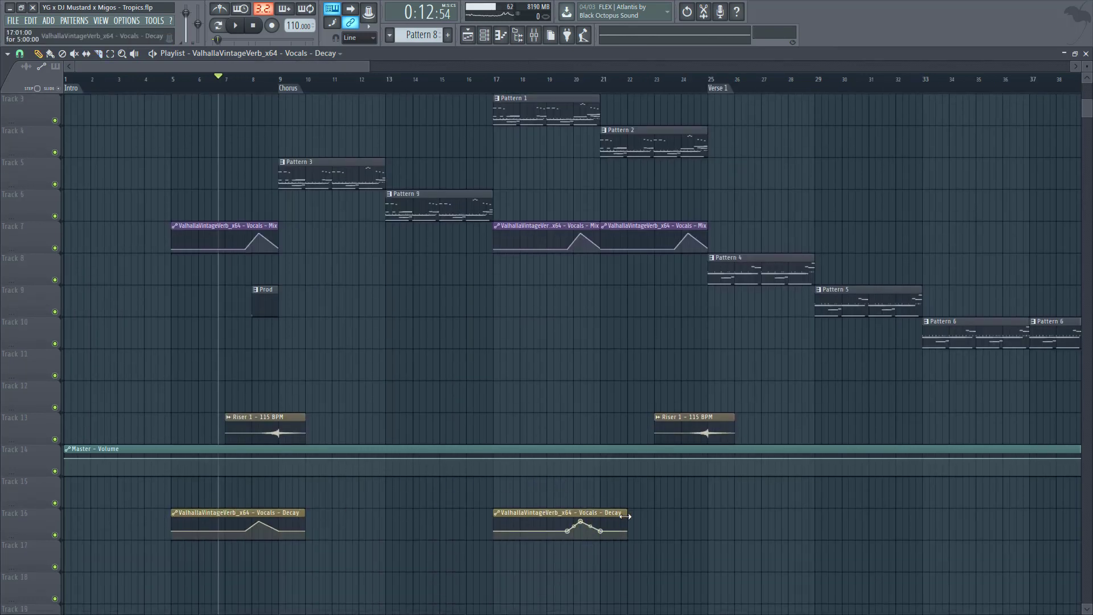
left_click_drag(625, 516, 663, 521)
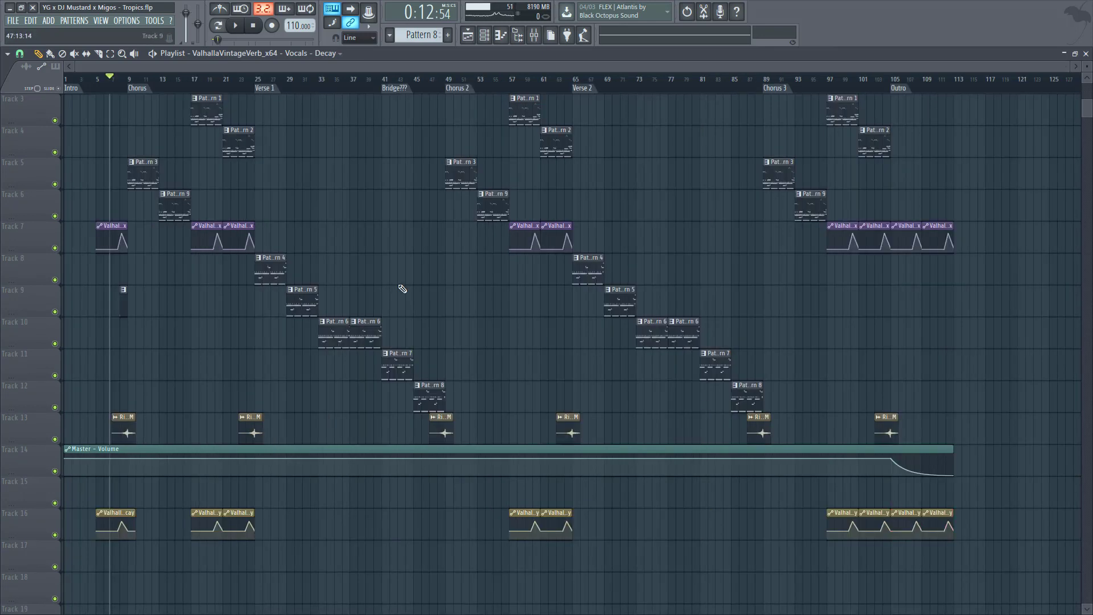
scroll(297, 376, "up", 1)
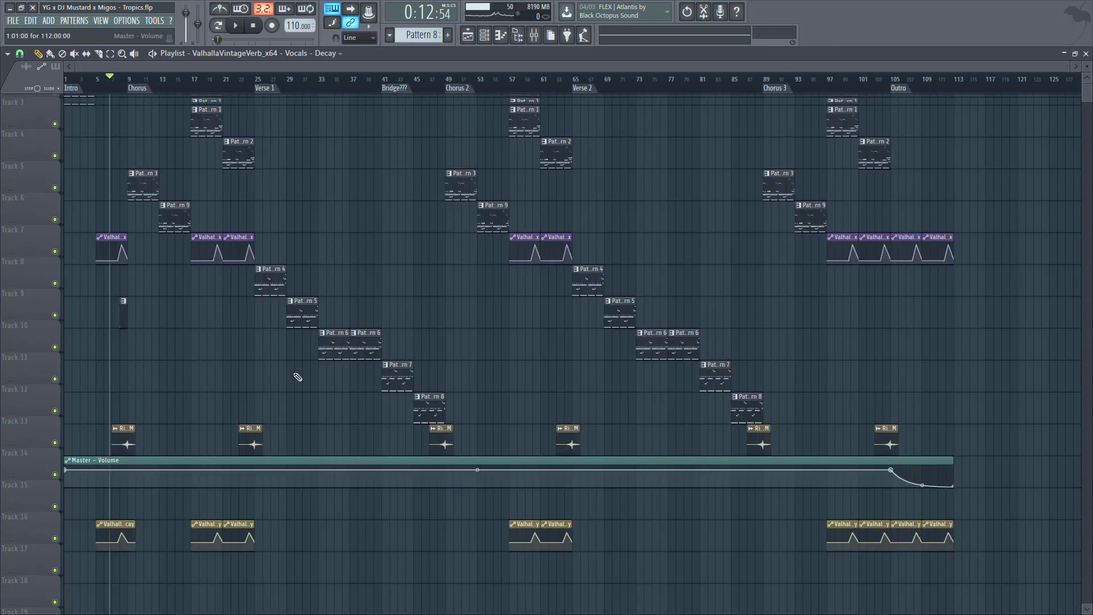
scroll(298, 377, "up", 2)
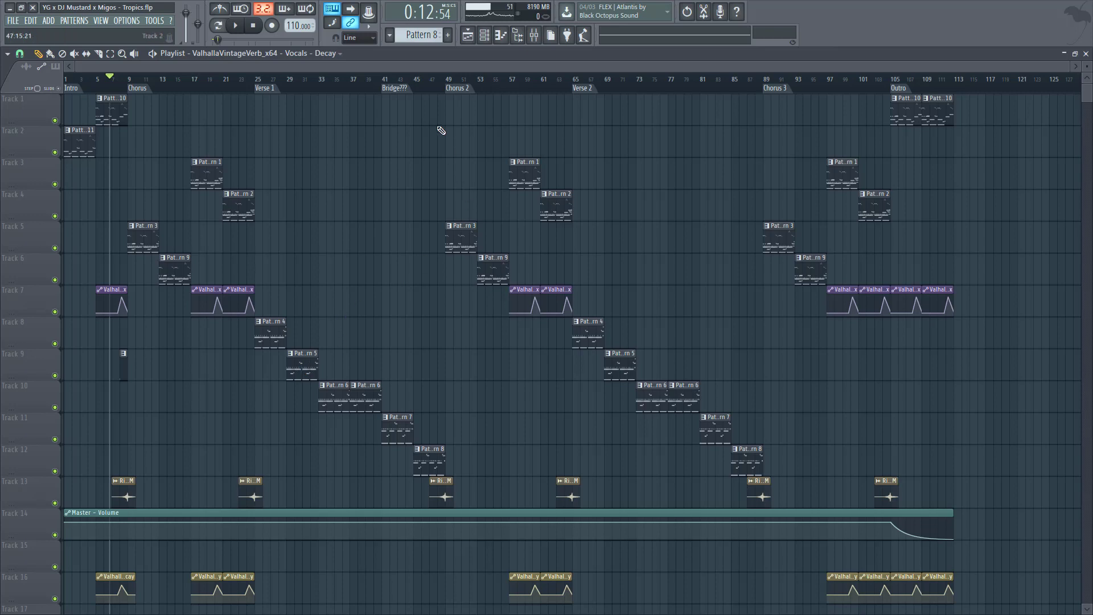
Open the mixer over the playlist to show the Vocals insert's effect chain.
left_click(534, 36)
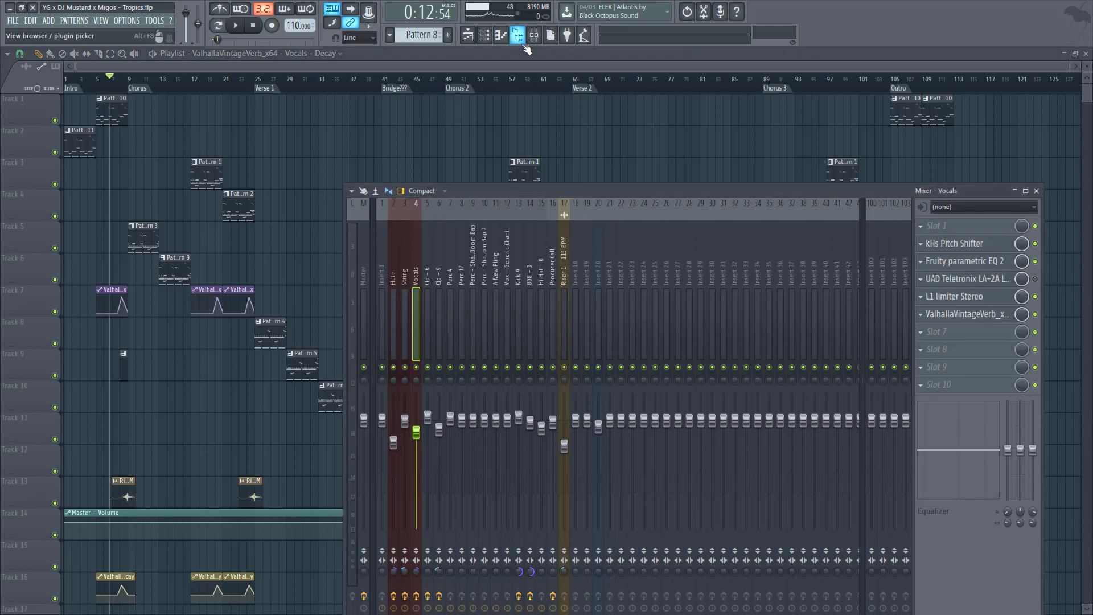